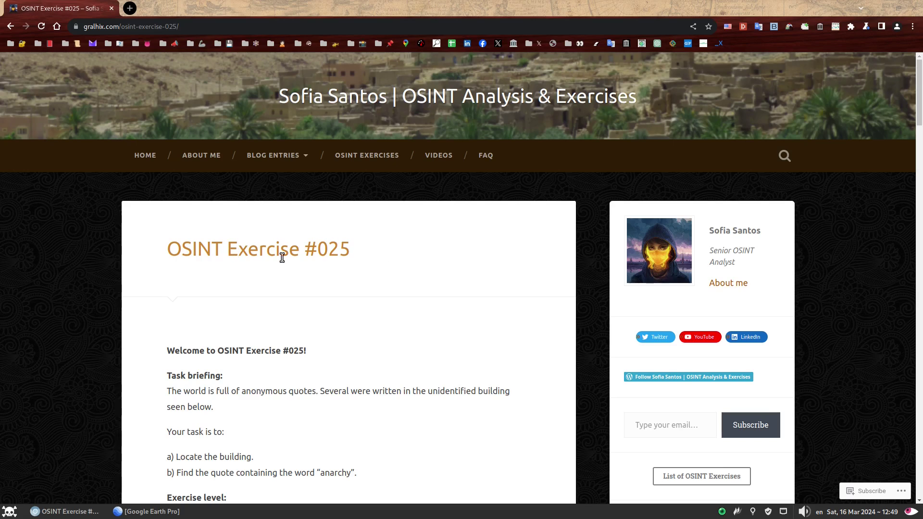
- Highlight exercise number 025 in the title and read through the exercise page
left_click_drag(317, 252, 360, 257)
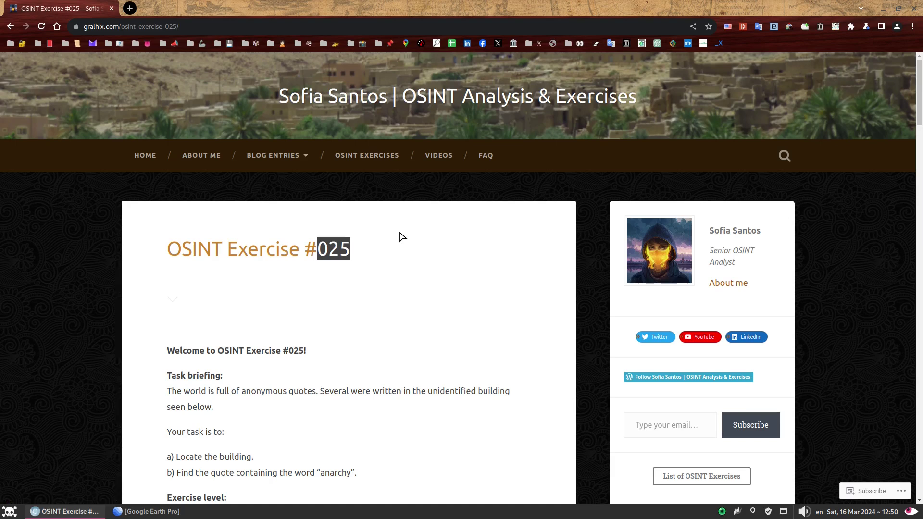
left_click(426, 265)
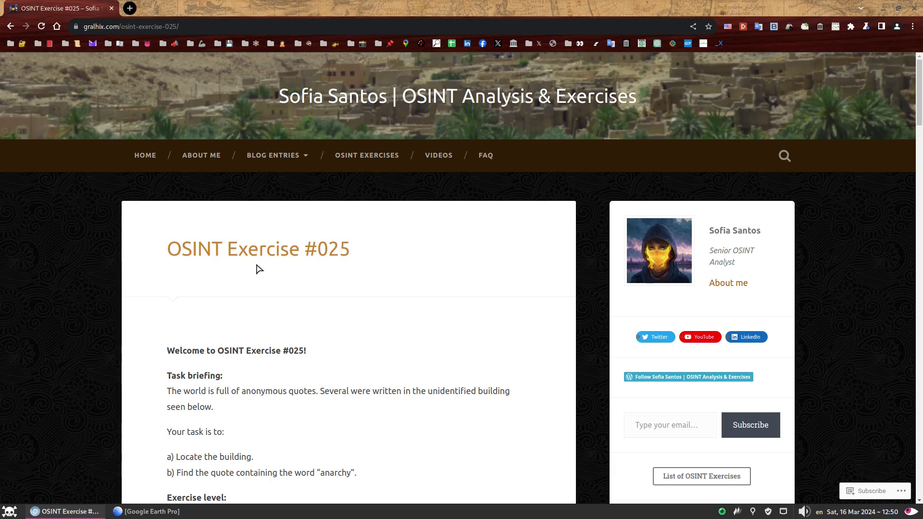
scroll(312, 294, "down", 3)
scroll(461, 249, "down", 2)
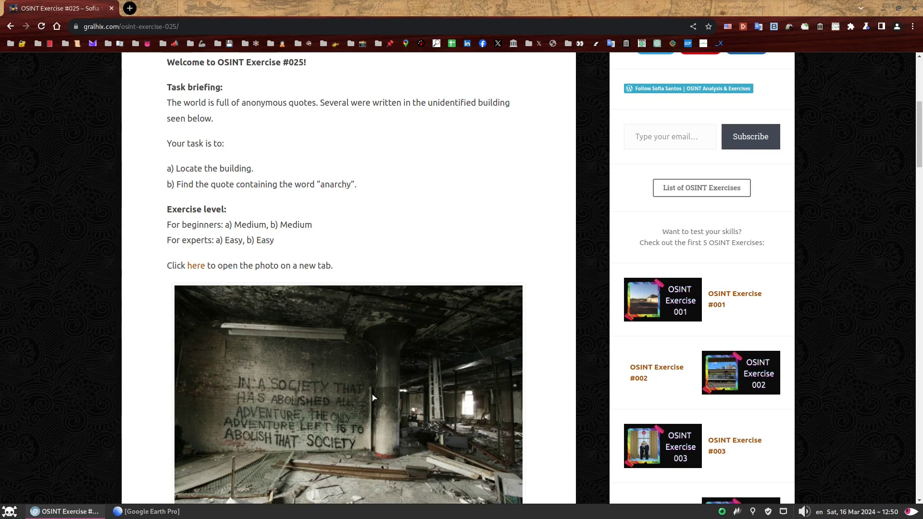
scroll(354, 408, "down", 2)
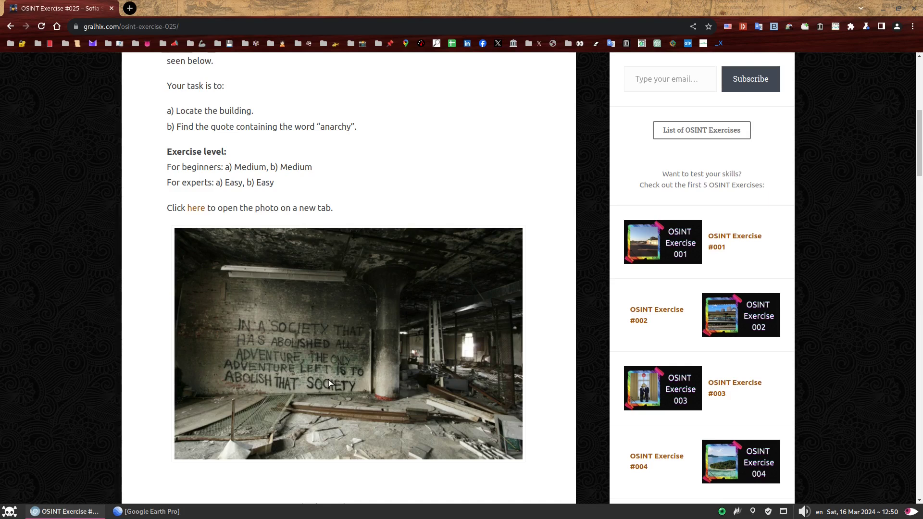
scroll(328, 383, "up", 2)
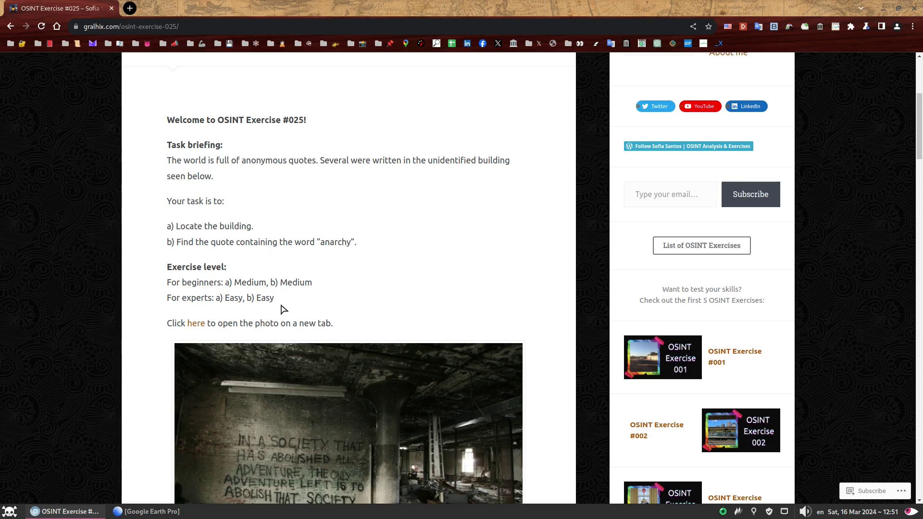
- Open osintexercise025.png in its own tab and zoom in and back out on it
left_click(199, 322)
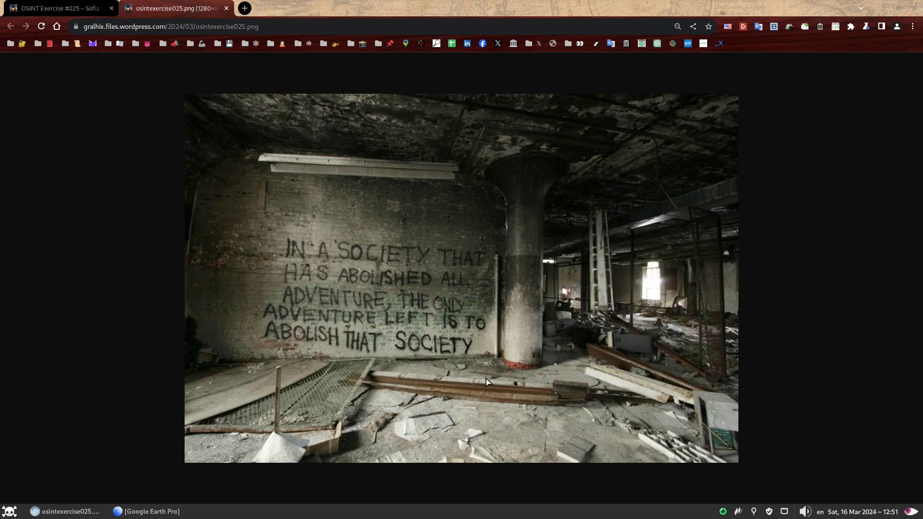
key("ctrl+plus")
key("ctrl+plus")
key("ctrl+plus")
key("ctrl+plus")
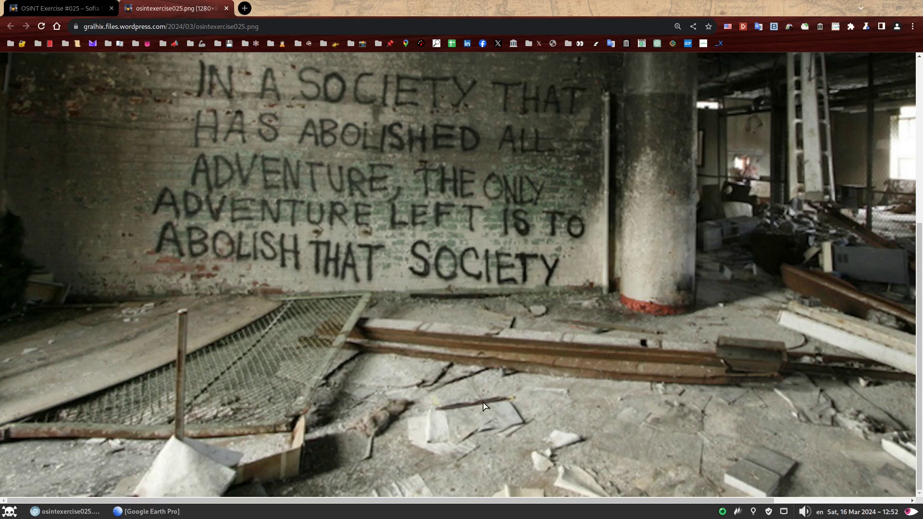
key("ctrl+minus")
key("ctrl+minus")
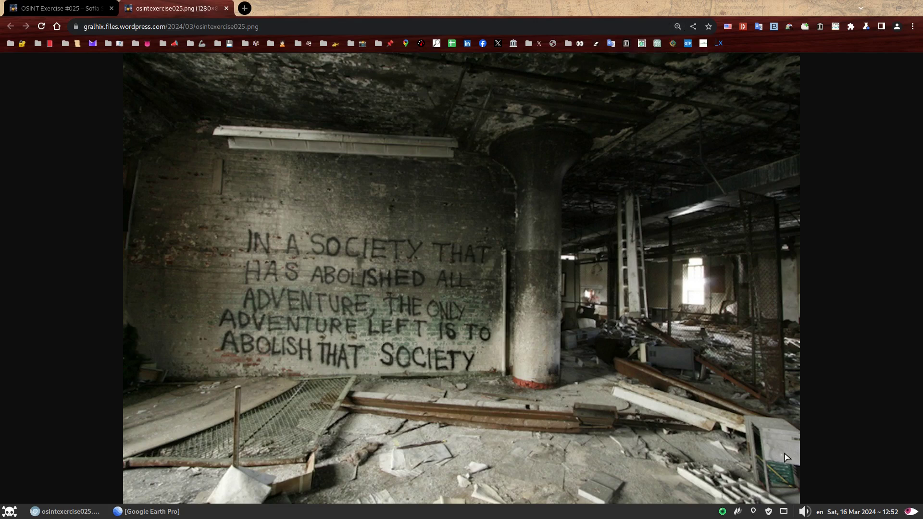
- Zoom into the graffiti photo and scroll down and up to inspect the ceiling and wall
key("ctrl+plus")
key("ctrl+plus")
scroll(740, 307, "down", 3)
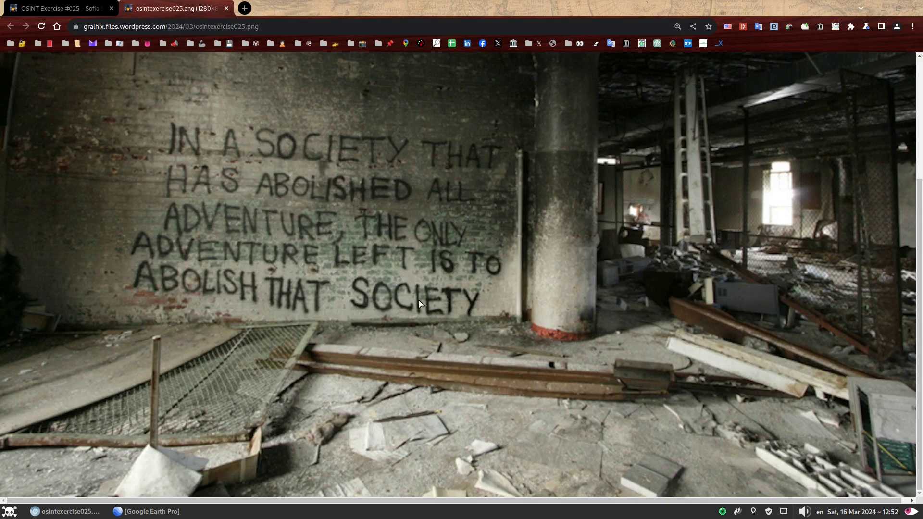
scroll(432, 288, "up", 3)
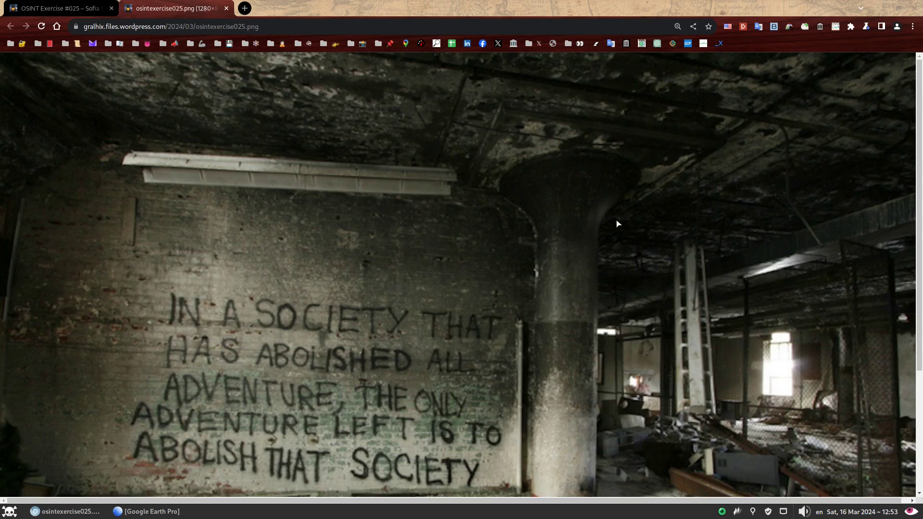
key("ctrl+minus")
key("ctrl+minus")
key("ctrl+minus")
key("ctrl+minus")
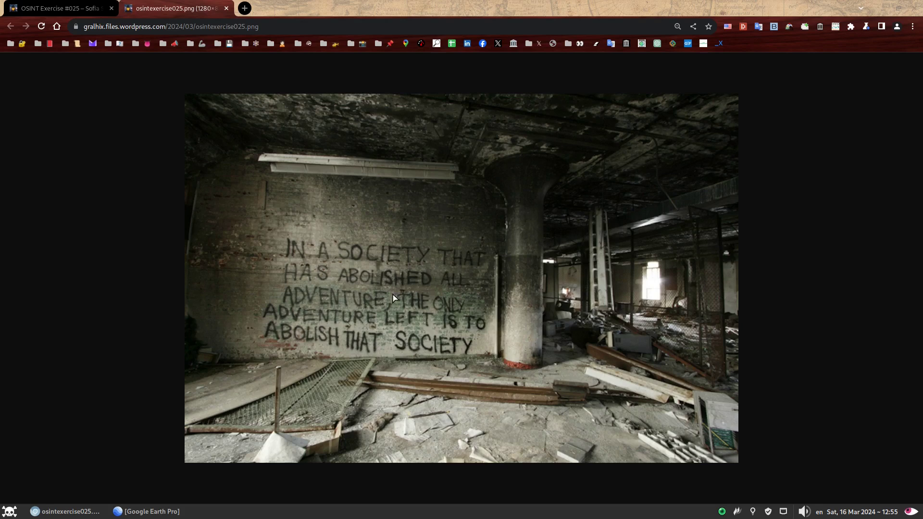
- Reverse-search the photo on all search engines from its context menu
right_click(443, 242)
mouse_move(508, 346)
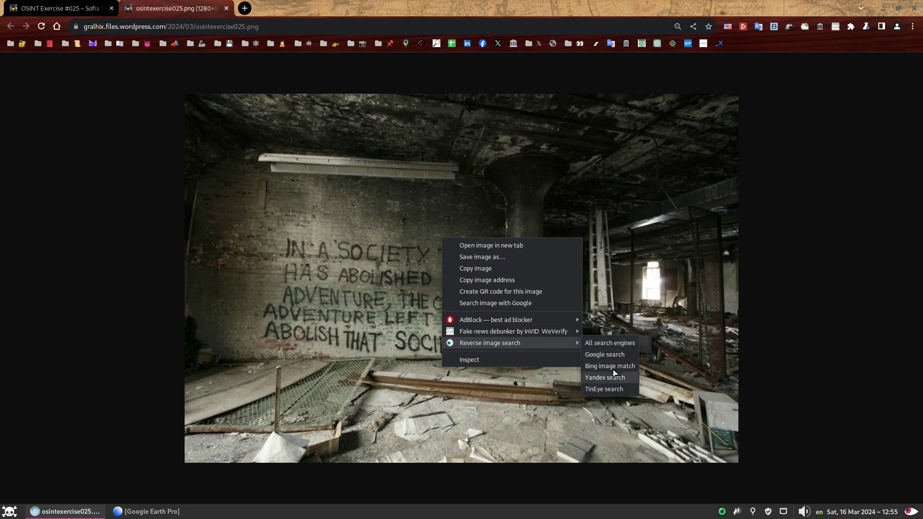
left_click(621, 345)
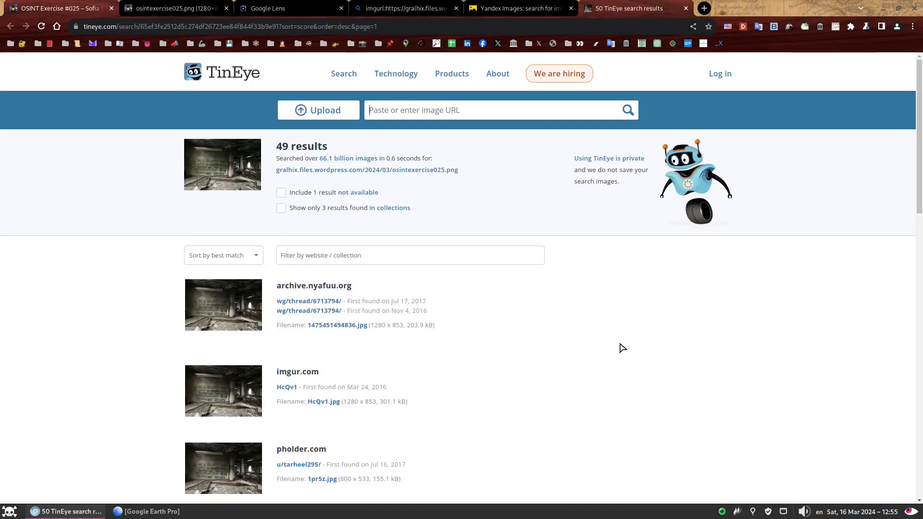
- Sort TinEye's matches oldest first and scan the results
left_click(240, 258)
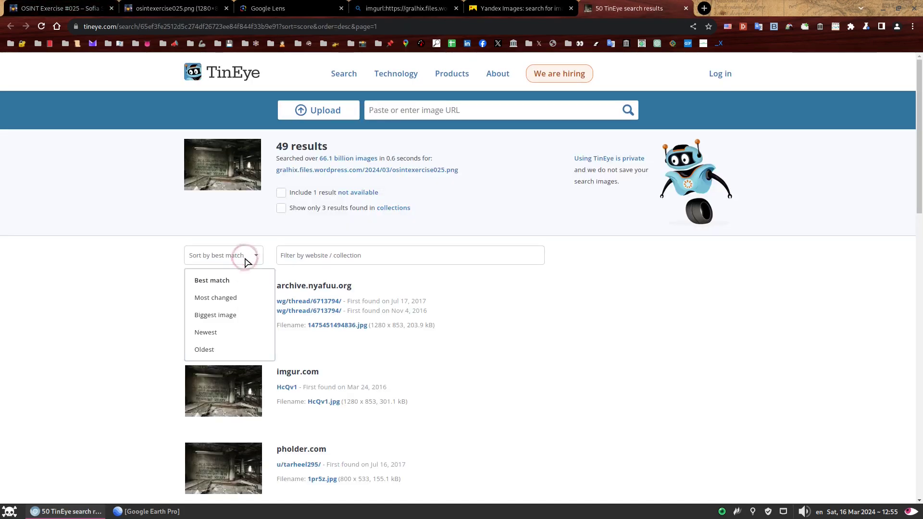
left_click(212, 350)
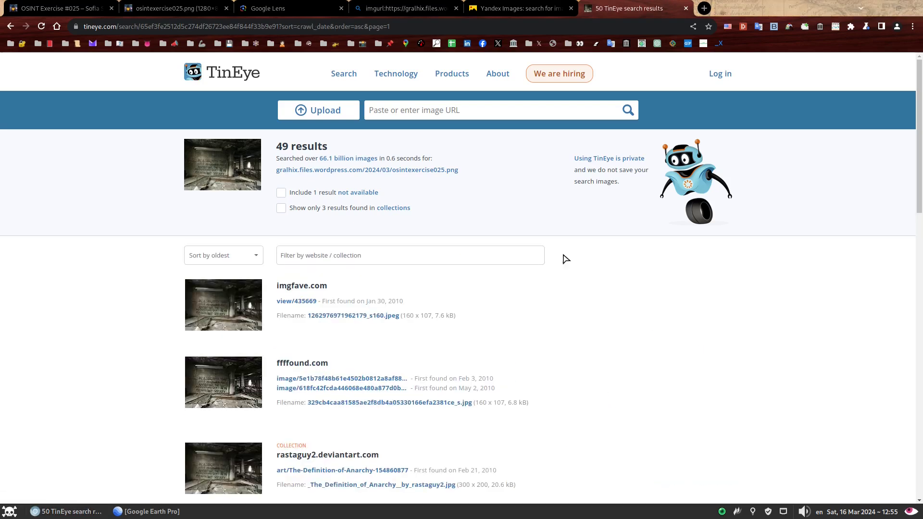
scroll(397, 344, "up", 3, "ctrl")
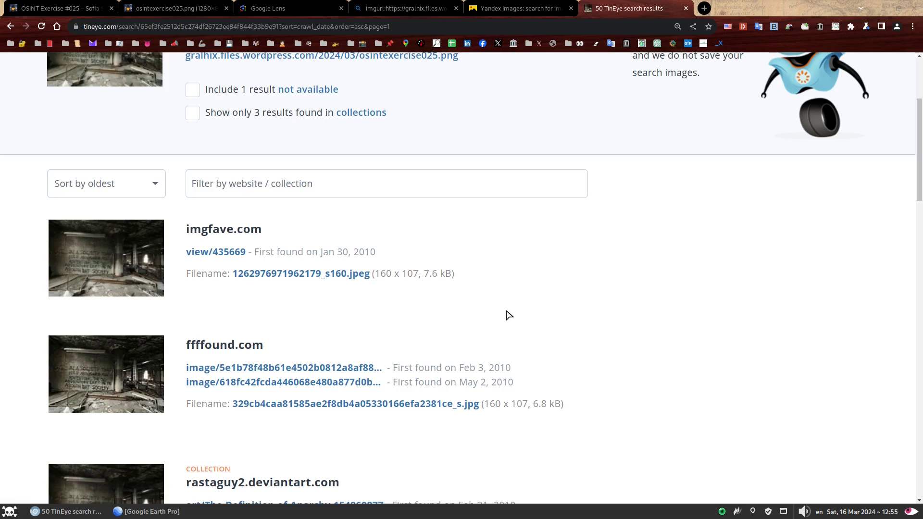
scroll(502, 297, "down", 6)
scroll(499, 294, "down", 15)
scroll(501, 289, "up", 13)
scroll(502, 288, "up", 5)
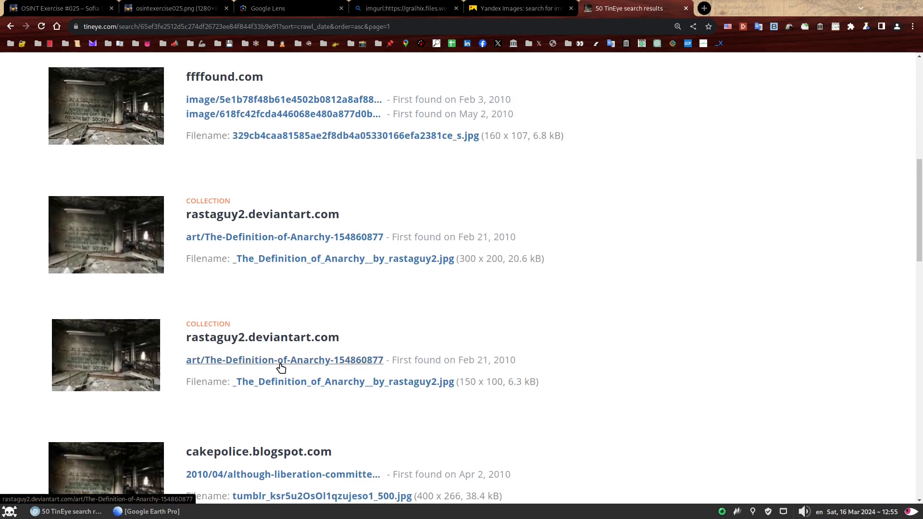
middle_click(224, 361)
left_click(741, 8)
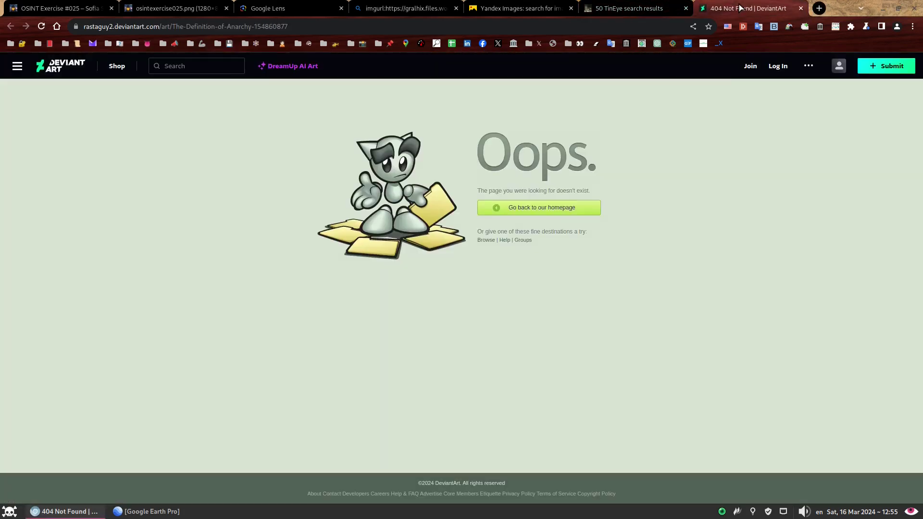
middle_click(741, 8)
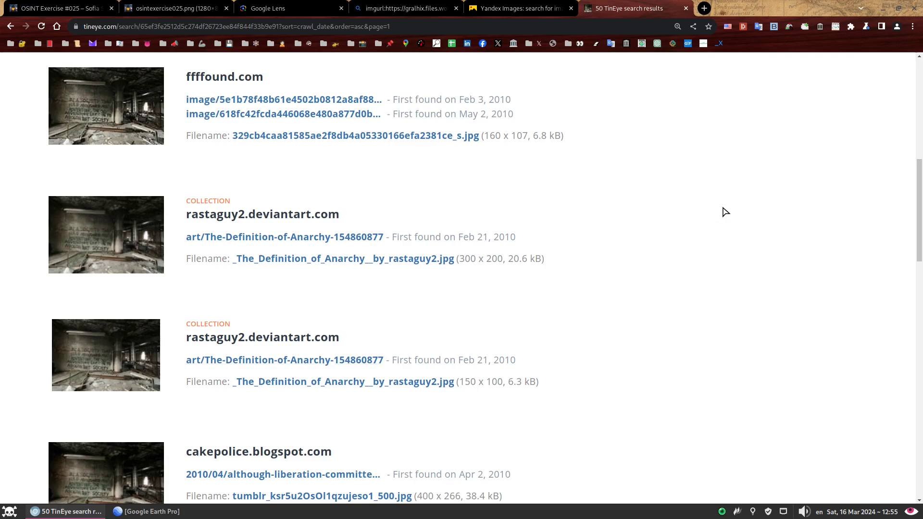
- In Yandex Images, enlarge one similar derelict-interior match, then close it back to the grid
left_click(519, 8)
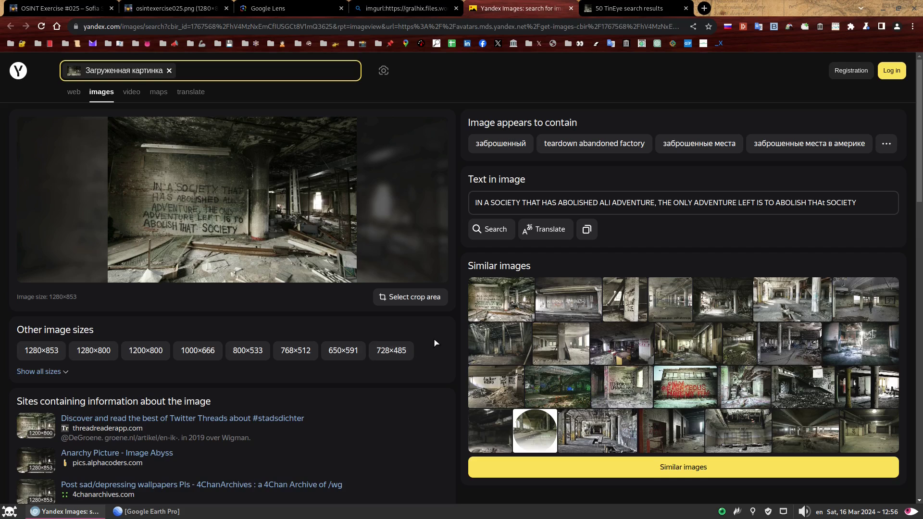
left_click(481, 339)
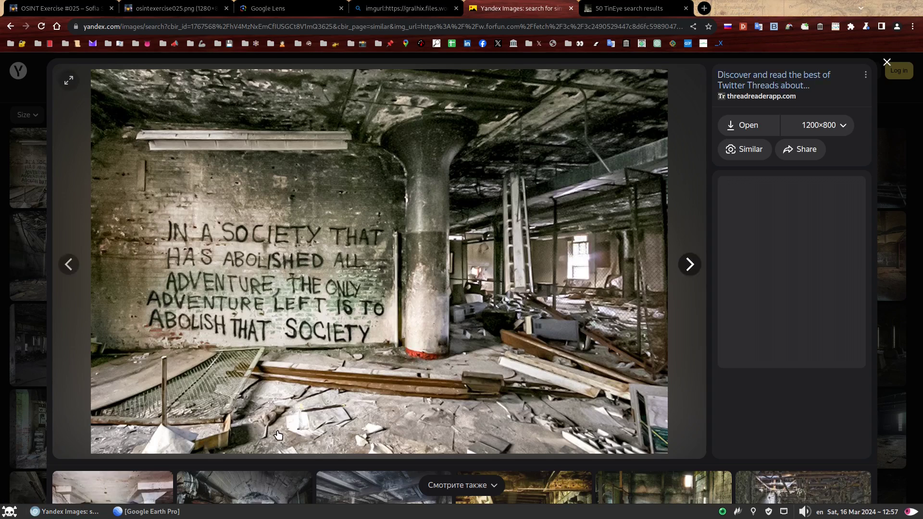
left_click(886, 63)
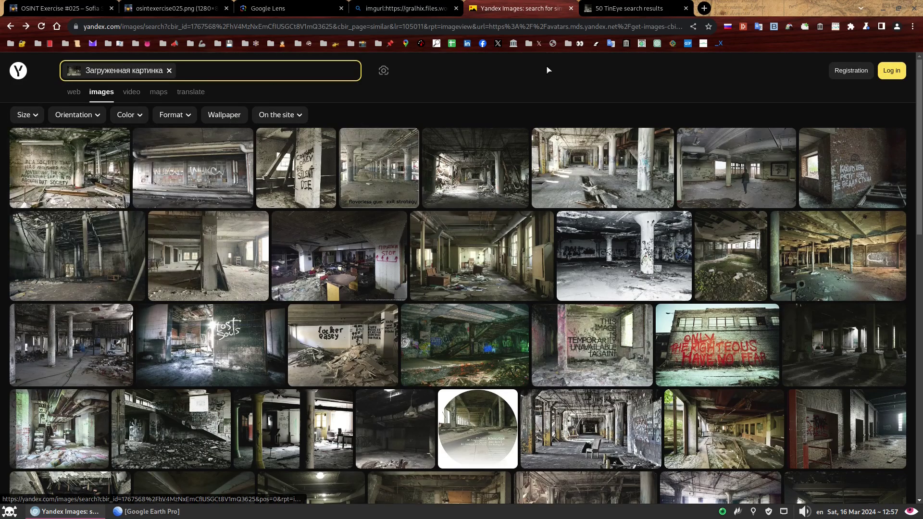
- List Bing Visual Search's pages containing the photo, then return to the Google Lens results
left_click(406, 8)
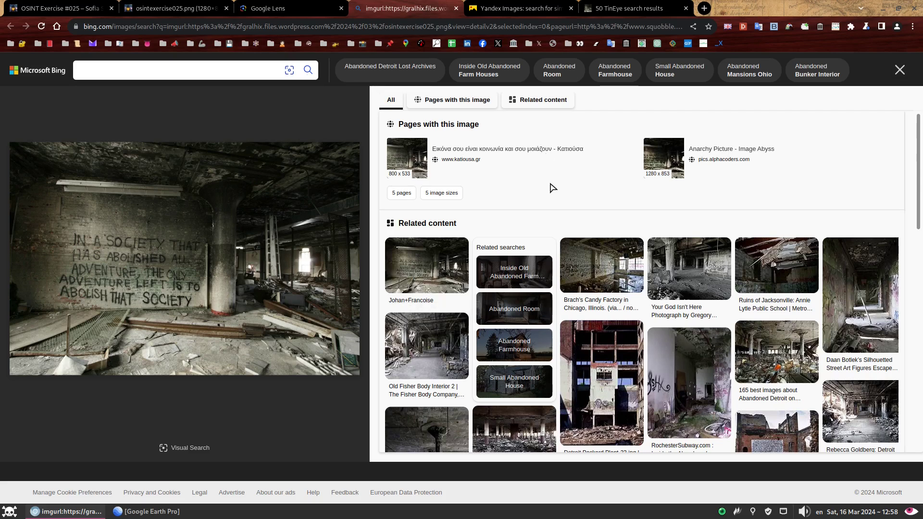
left_click(451, 126)
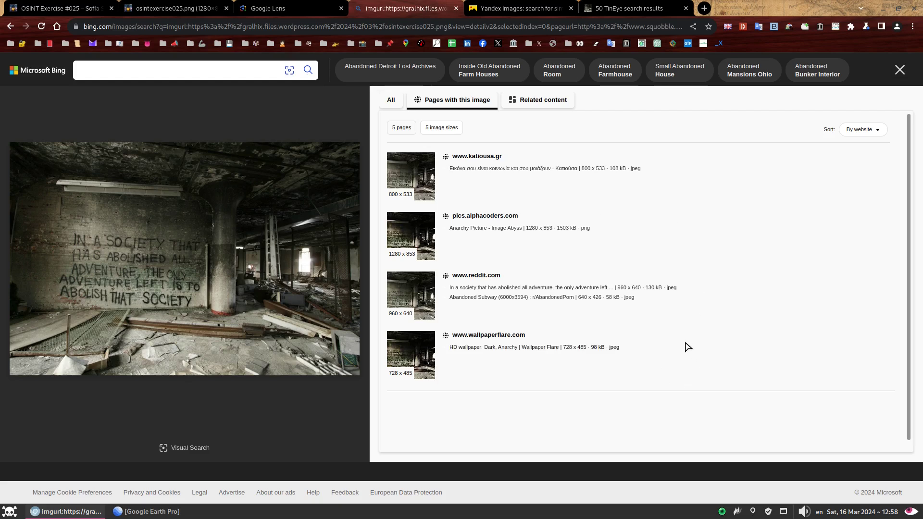
left_click(298, 8)
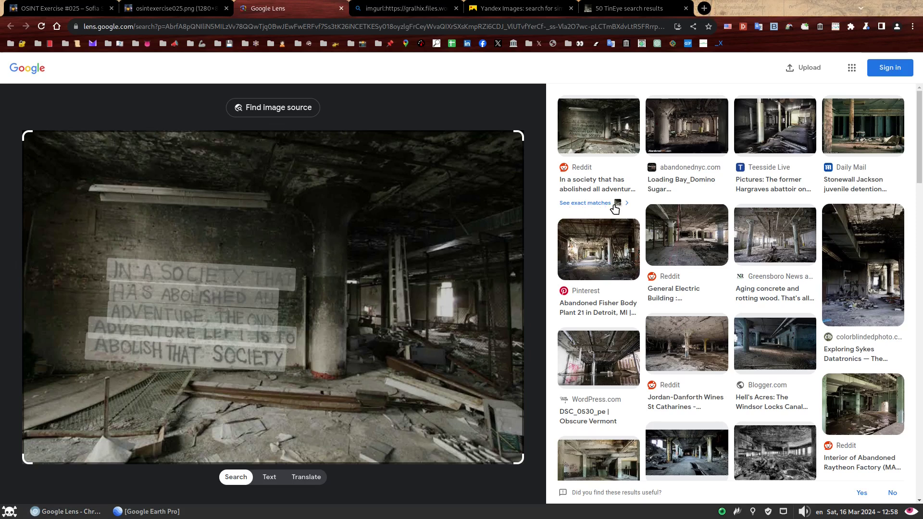
- Show Google Lens's exact matches for the photo and load more of them
left_click(592, 203)
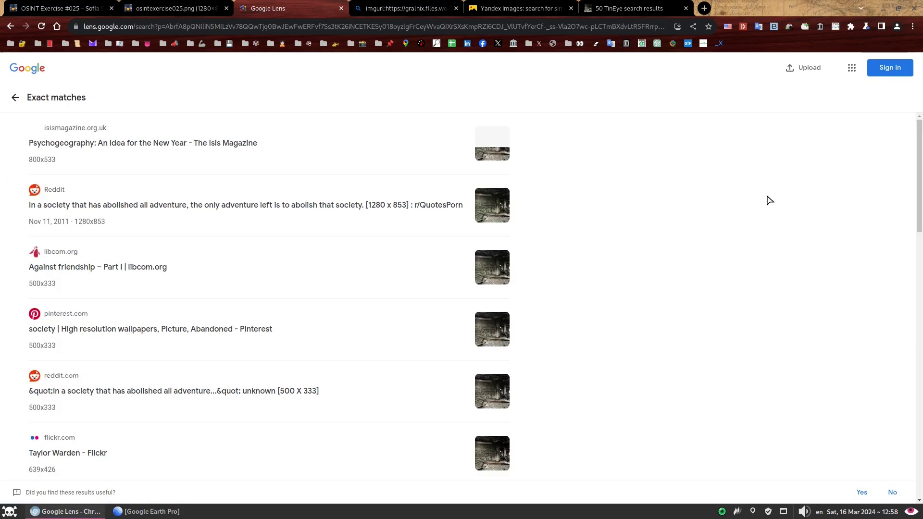
scroll(743, 193, "down", 15)
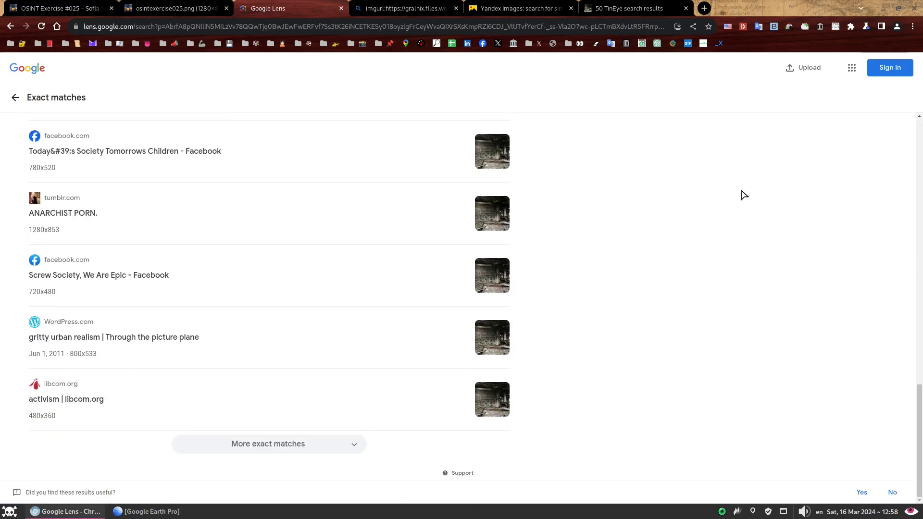
left_click(358, 442)
scroll(720, 282, "down", 10)
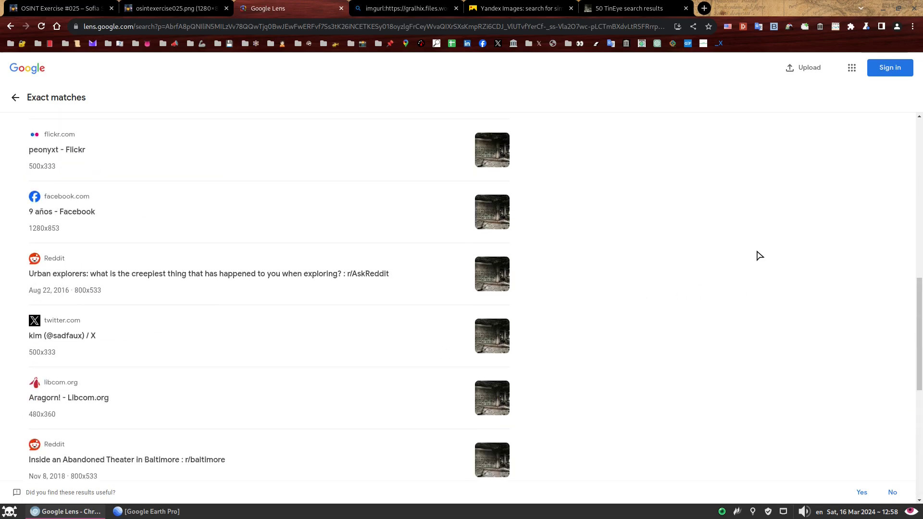
scroll(773, 238, "up", 1)
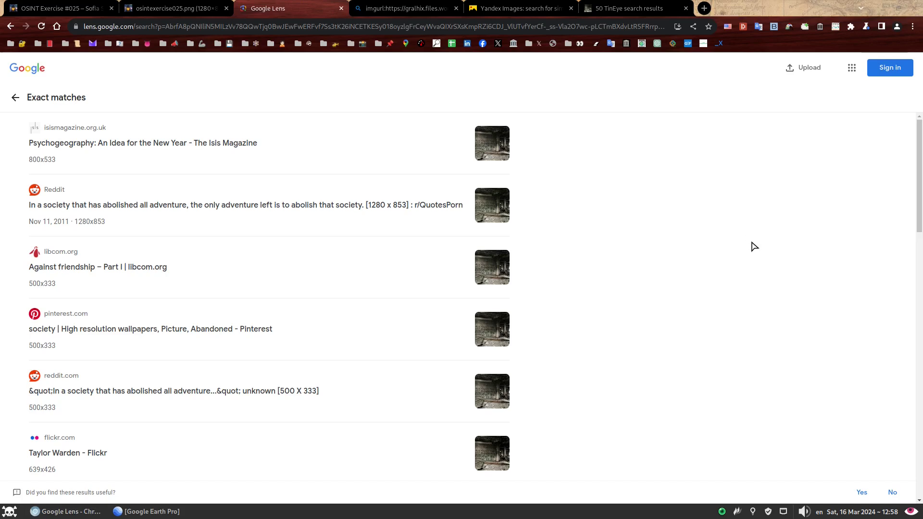
- Glance back at TinEye, then return to the main Google Lens view of visual matches
left_click(584, 6)
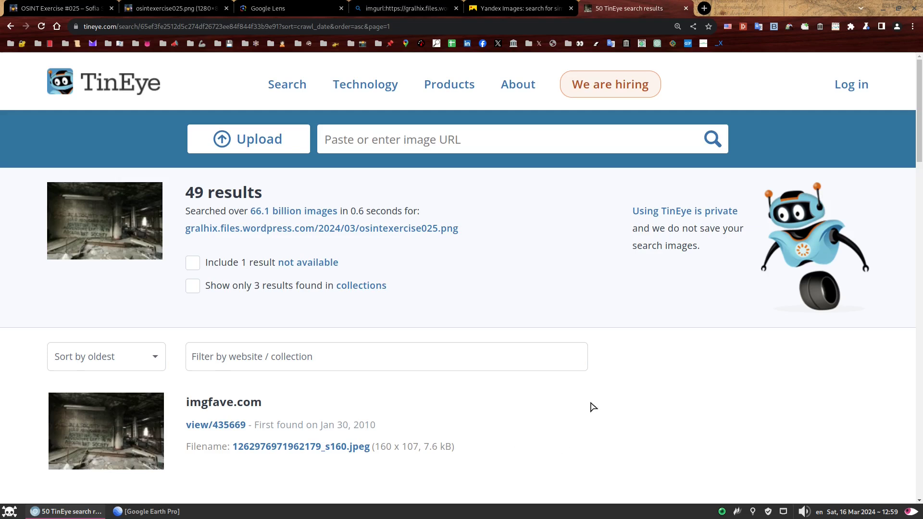
key("ctrl+shift+Tab")
key("ctrl+shift+Tab")
key("ctrl+shift+Tab")
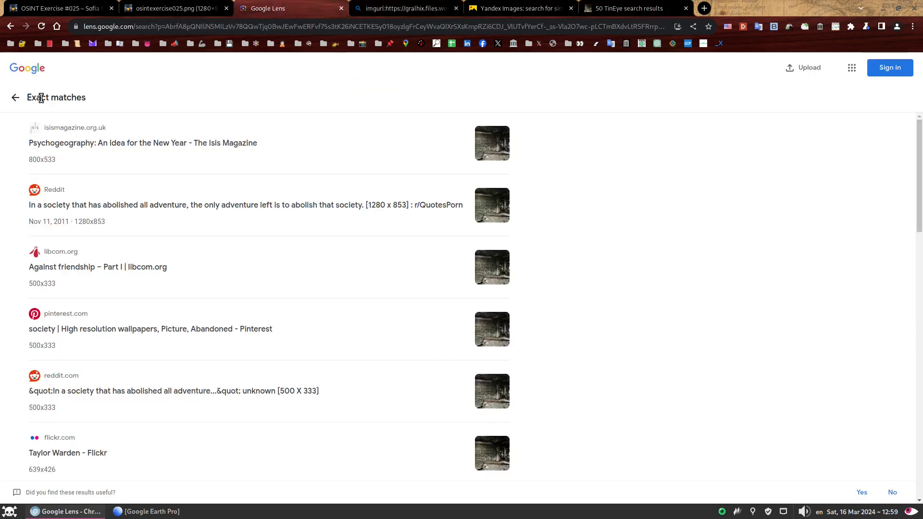
left_click(15, 97)
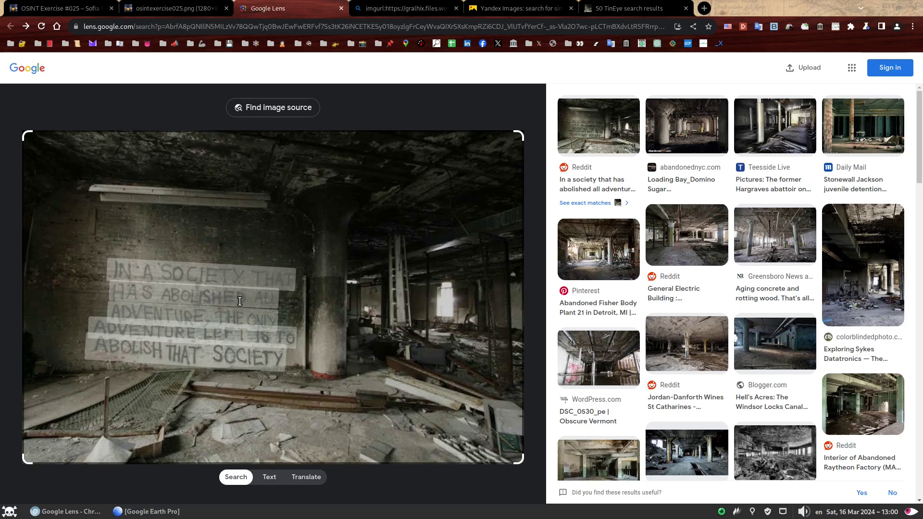
- Google the recognised graffiti sign text as an exact quoted phrase and show image results
left_click_drag(108, 265, 285, 365)
key("ctrl+c")
key("ctrl+t")
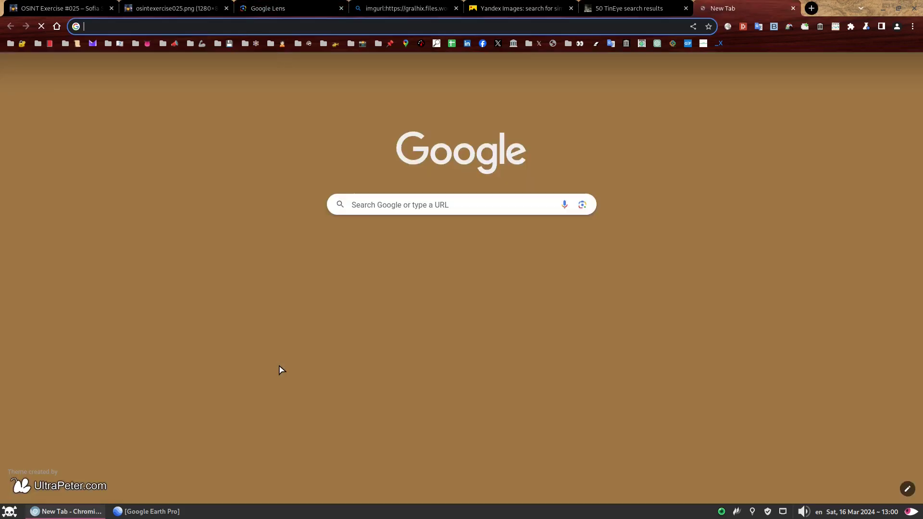
type("\"")
key("ctrl+v")
type("\"")
key("Return")
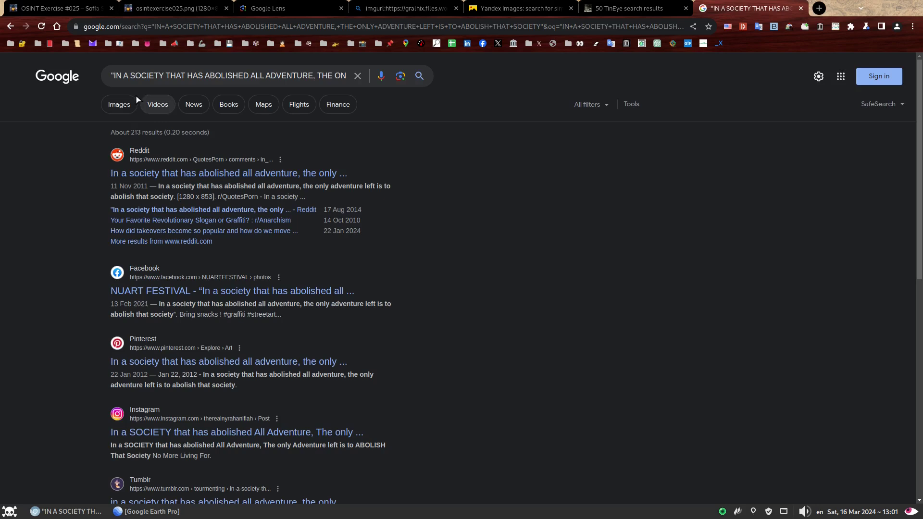
left_click(119, 104)
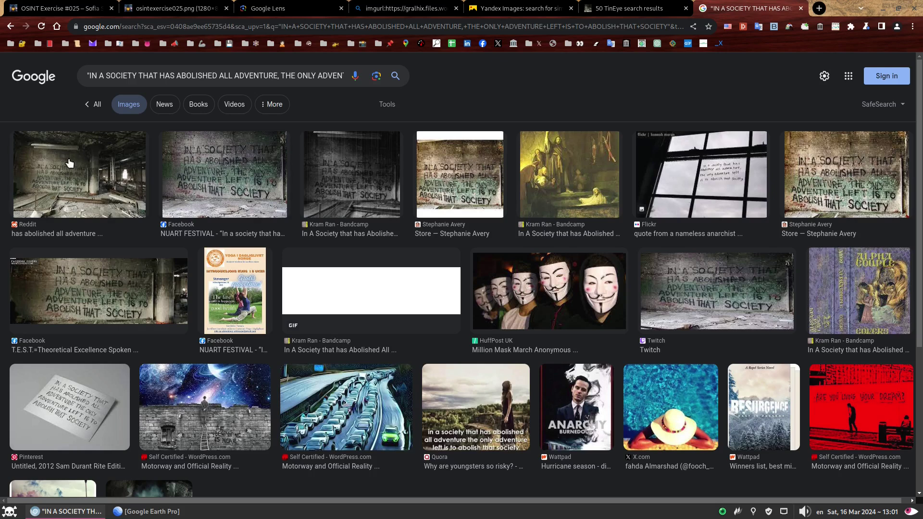
- Preview the Facebook NUART photo of the graffiti wall
left_click(208, 166)
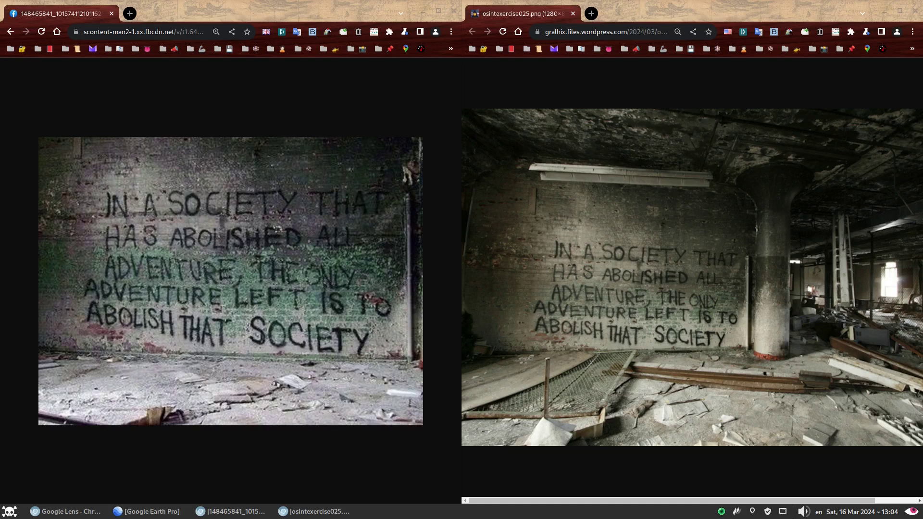
- Back in Google Images, preview Stephanie Avery's version of the graffiti wall photo
key("alt+Tab")
key("alt+Tab")
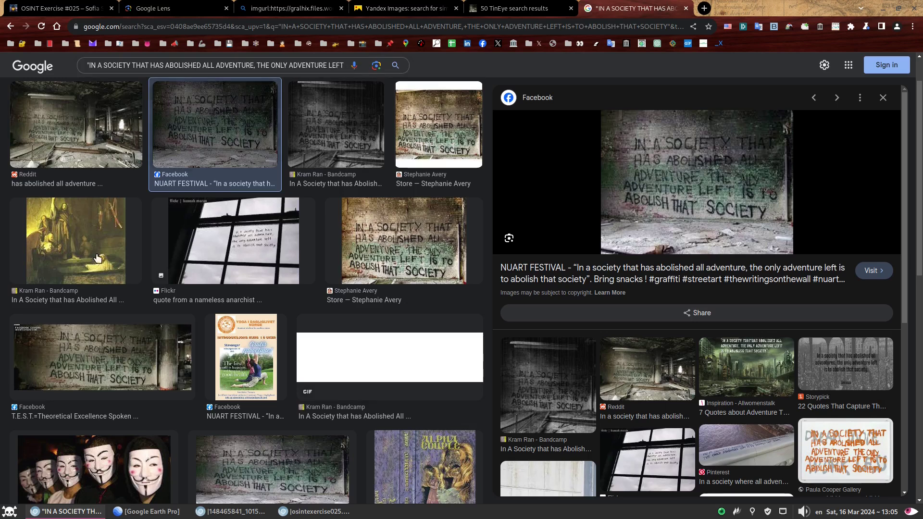
left_click(433, 128)
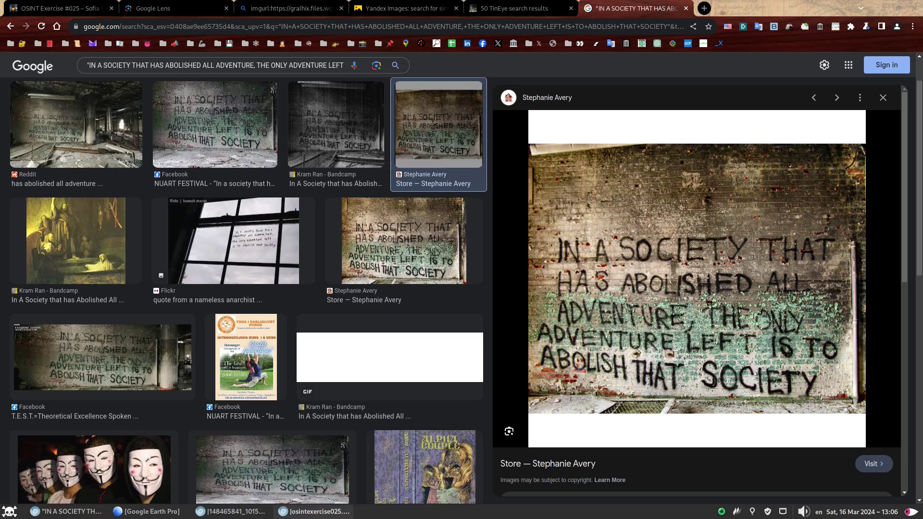
left_click(334, 515)
- Snap the exercise image window to the left and zoom into its graffiti
left_click_drag(733, 16, 2, 67)
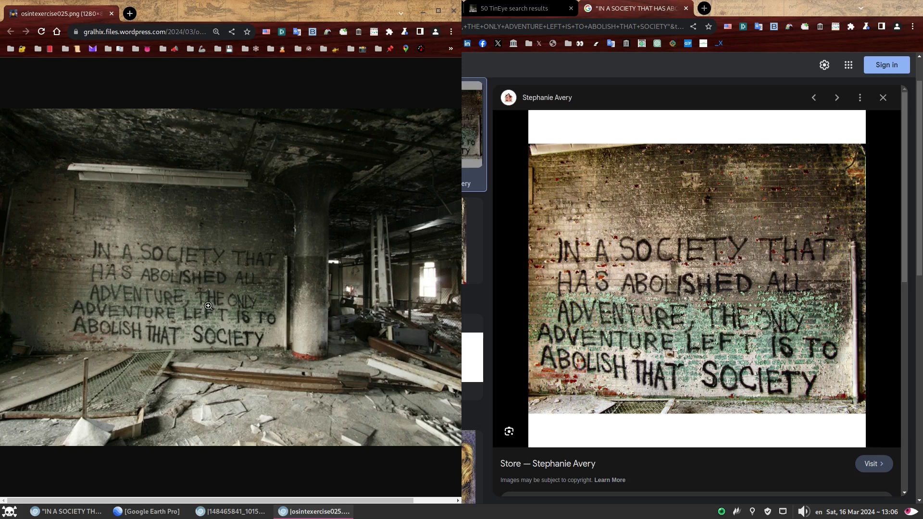
left_click(128, 277)
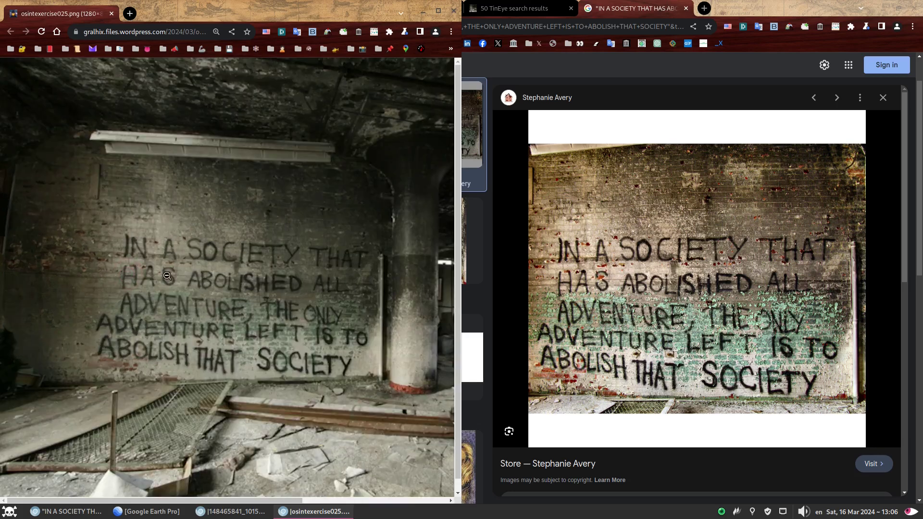
key("ctrl+plus")
key("ctrl+plus")
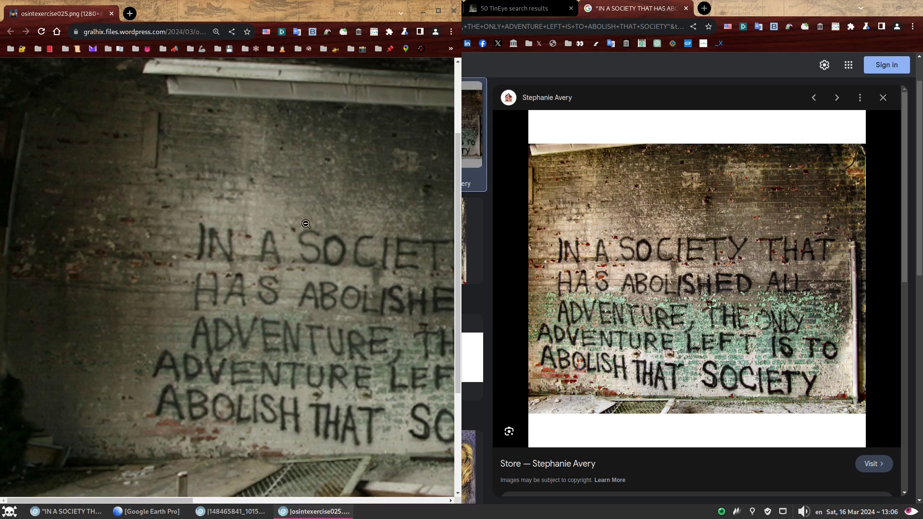
- Compare with the Facebook copy, then bring the Google Images window back to front
left_click(232, 511)
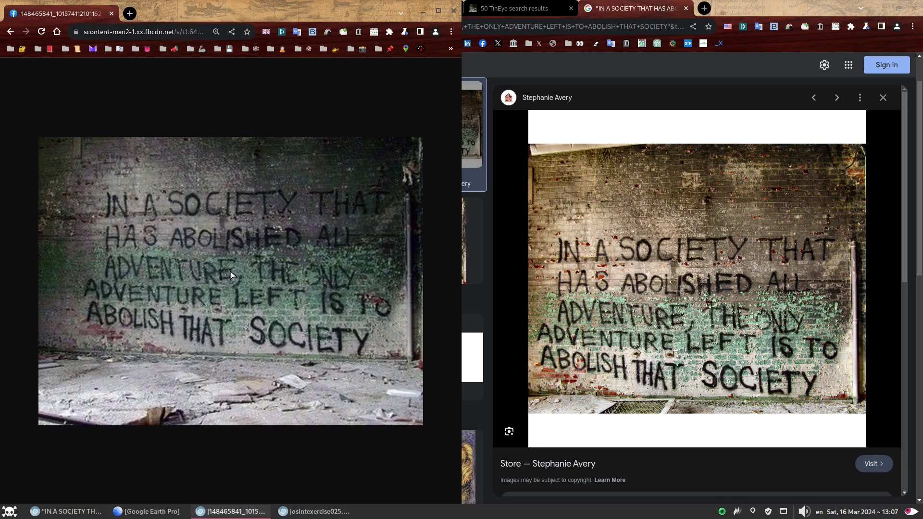
left_click(710, 108)
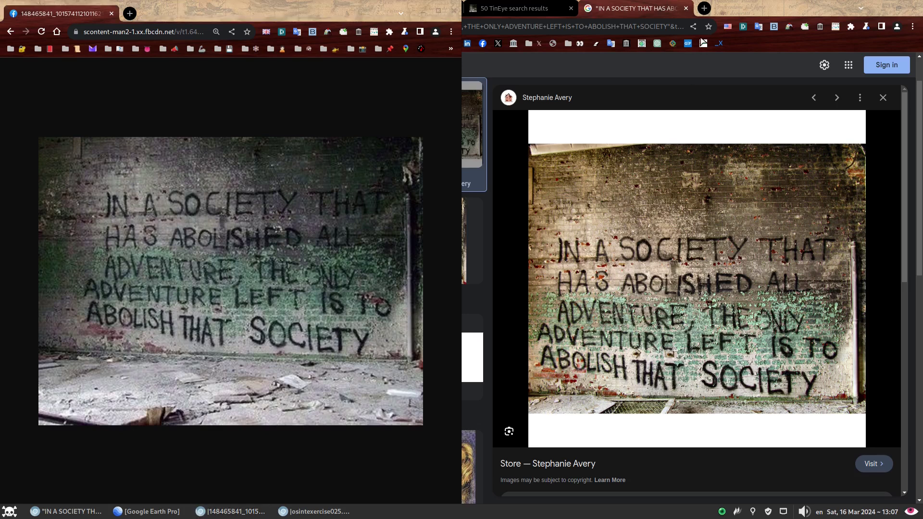
left_click(637, 4)
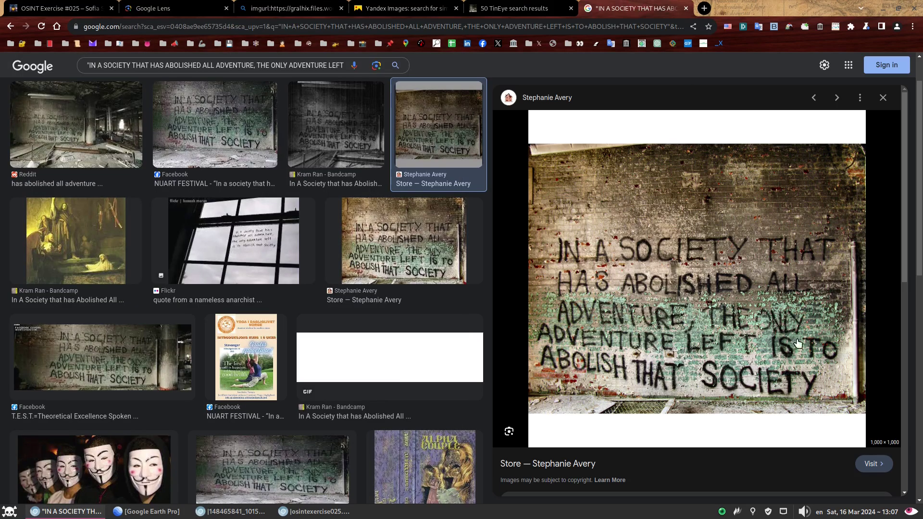
- Open Stephanie Avery's store page and the Adventure print from its Ruins gallery
left_click(572, 467)
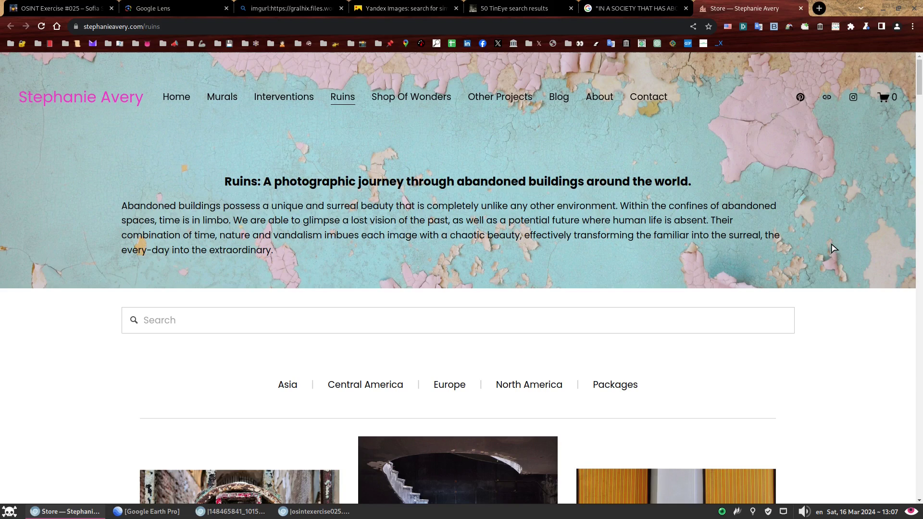
scroll(833, 249, "down", 15)
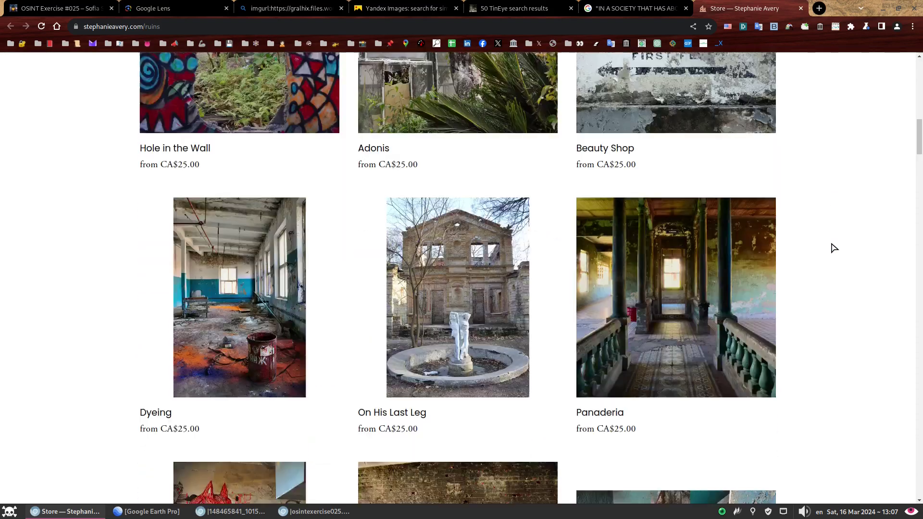
scroll(834, 248, "down", 3)
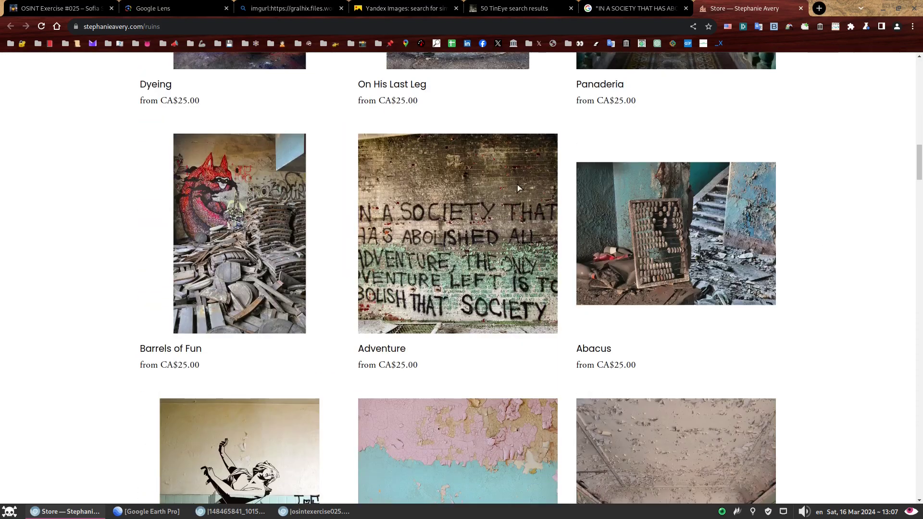
left_click(426, 200)
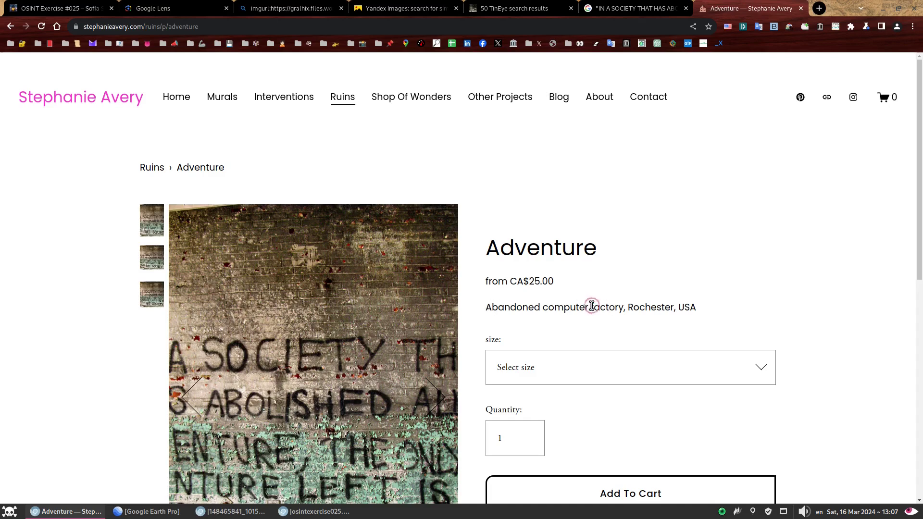
- Search Google for 'Abandoned computer factory, Rochester, USA' and open the RochesterSubway Sykes Datatronics article in the background
triple_click(591, 306)
key("ctrl+c")
key("ctrl+t")
key("ctrl+v")
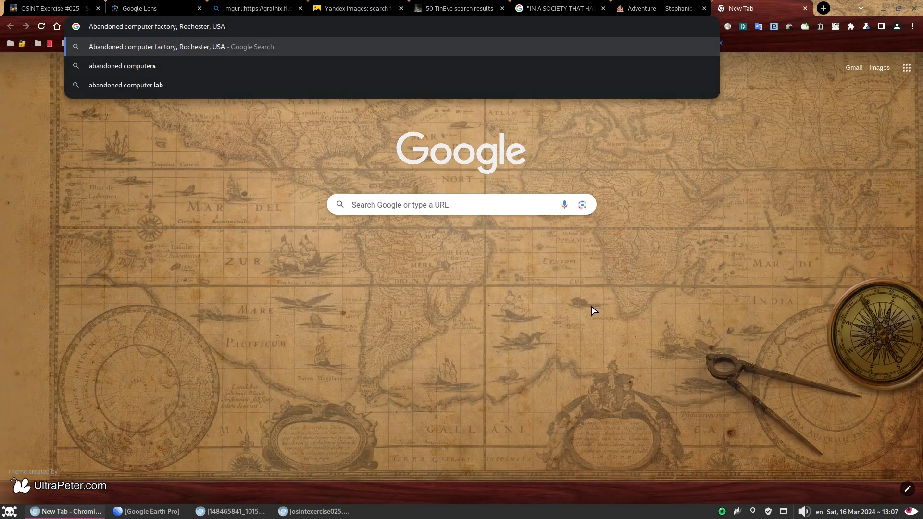
key("Return")
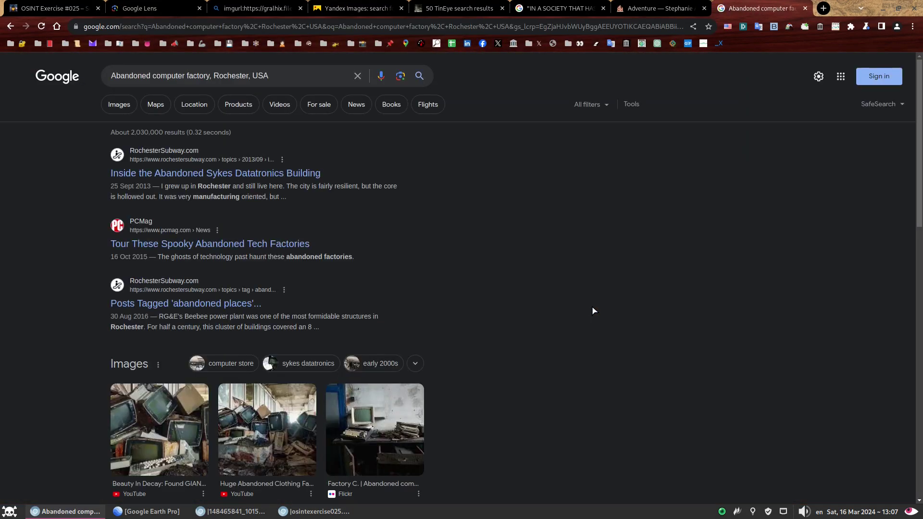
middle_click(208, 174)
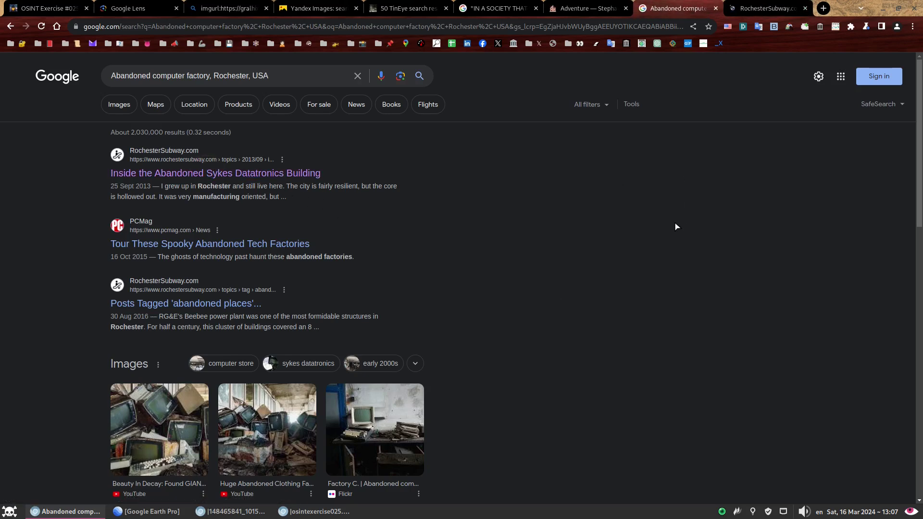
- Switch to the Sykes Datatronics article and scroll through its interior photos
left_click(752, 8)
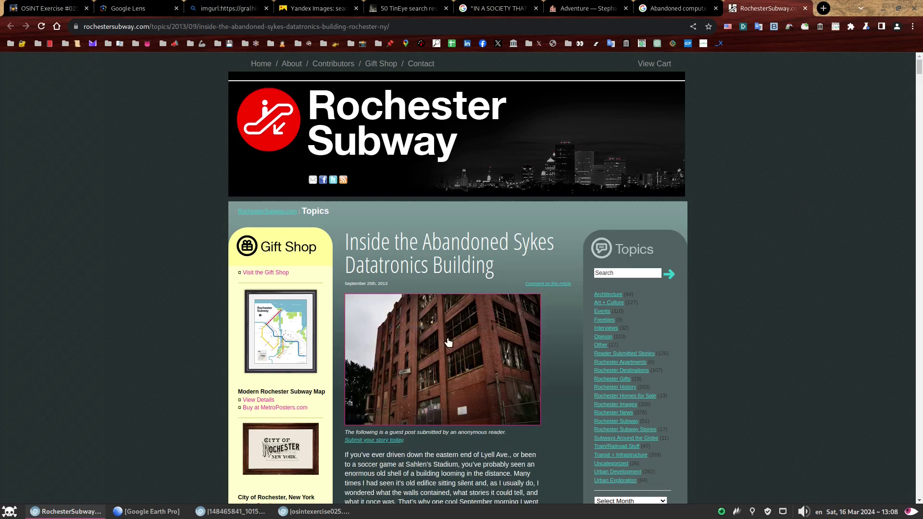
scroll(443, 341, "down", 4)
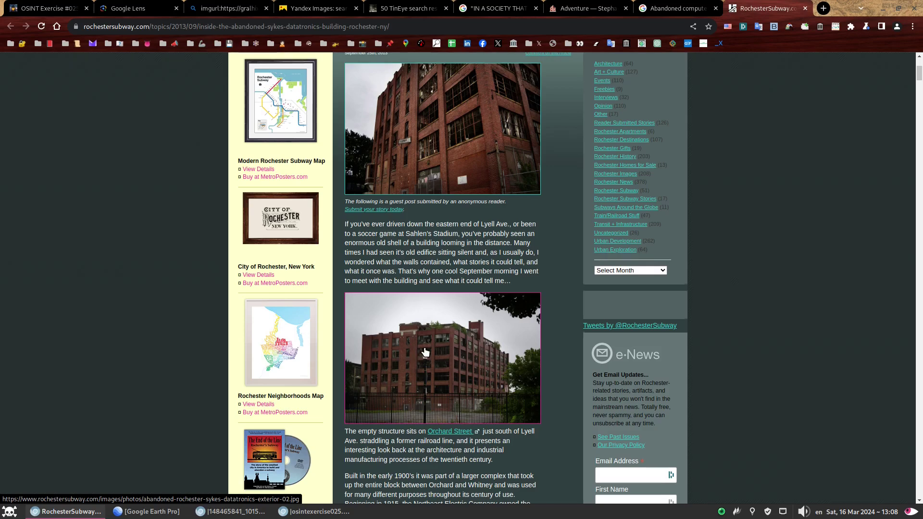
scroll(440, 334, "down", 12)
scroll(439, 328, "down", 9)
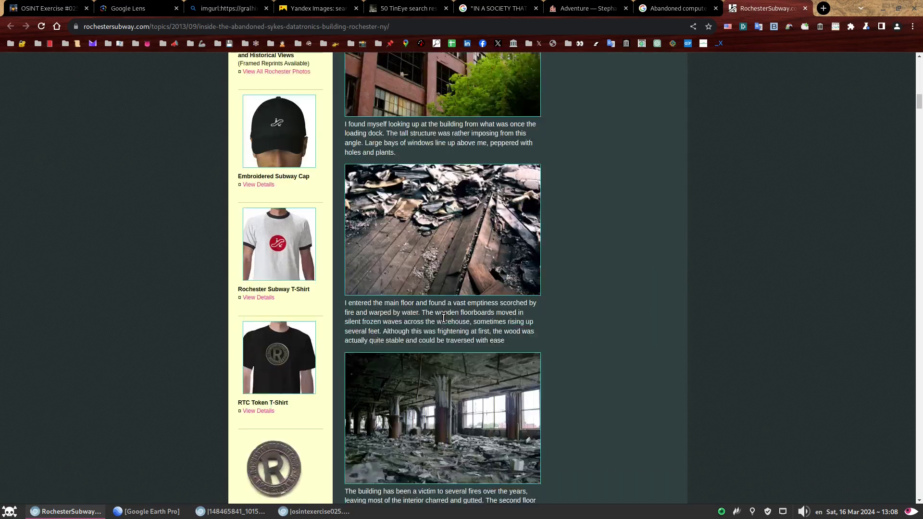
scroll(446, 385, "down", 5)
scroll(450, 370, "down", 4)
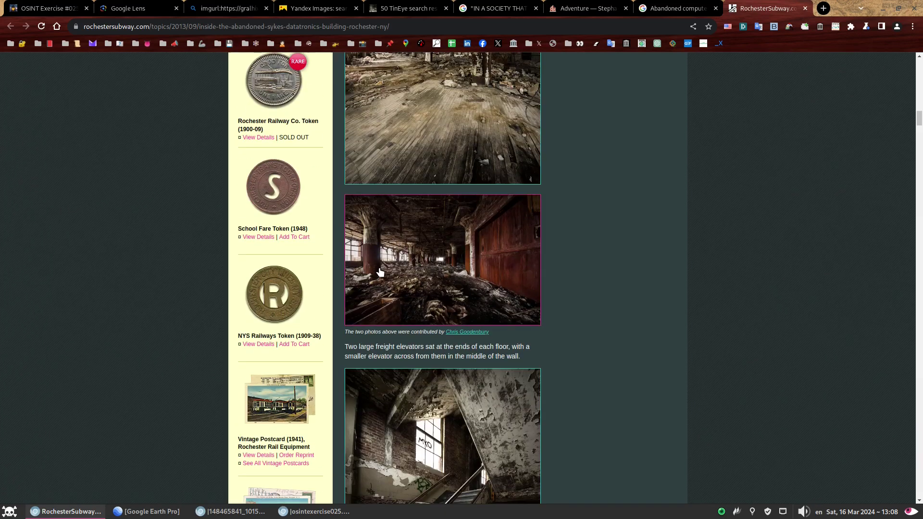
scroll(442, 333, "down", 9)
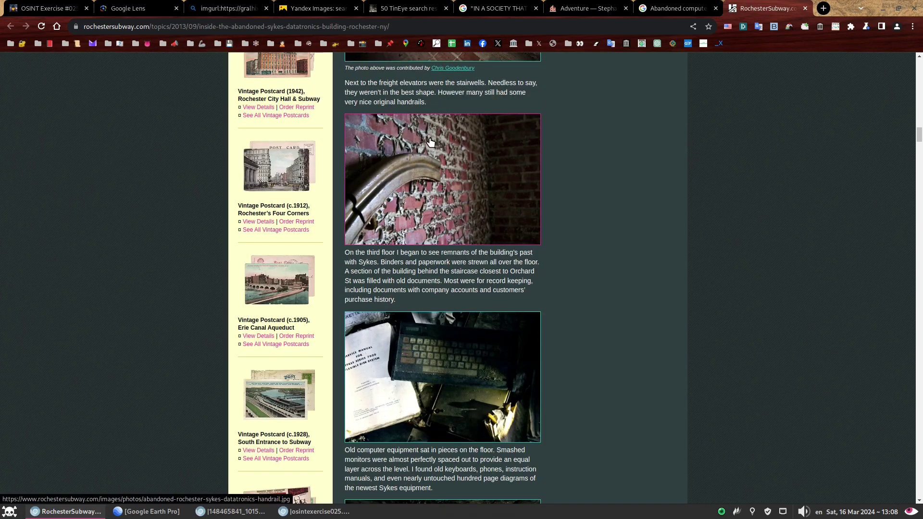
scroll(446, 306, "down", 2)
scroll(446, 307, "down", 6)
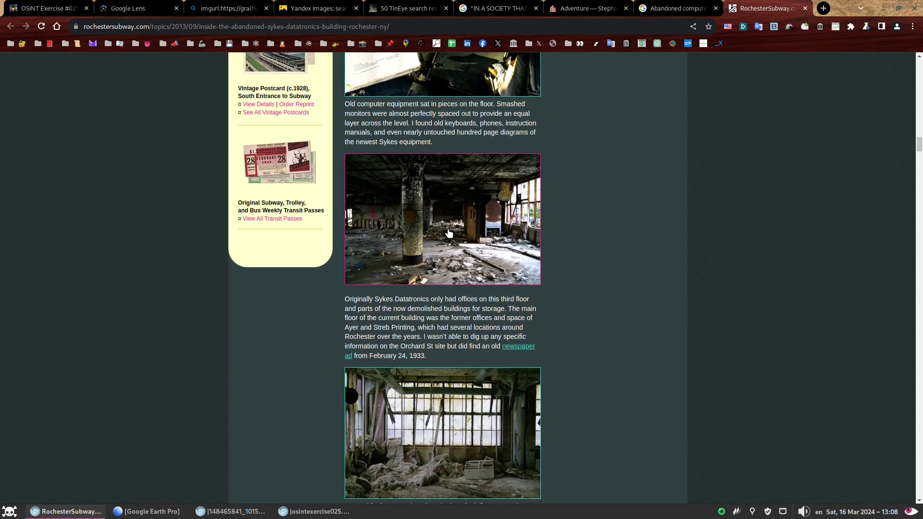
scroll(608, 281, "down", 9)
scroll(607, 280, "down", 5)
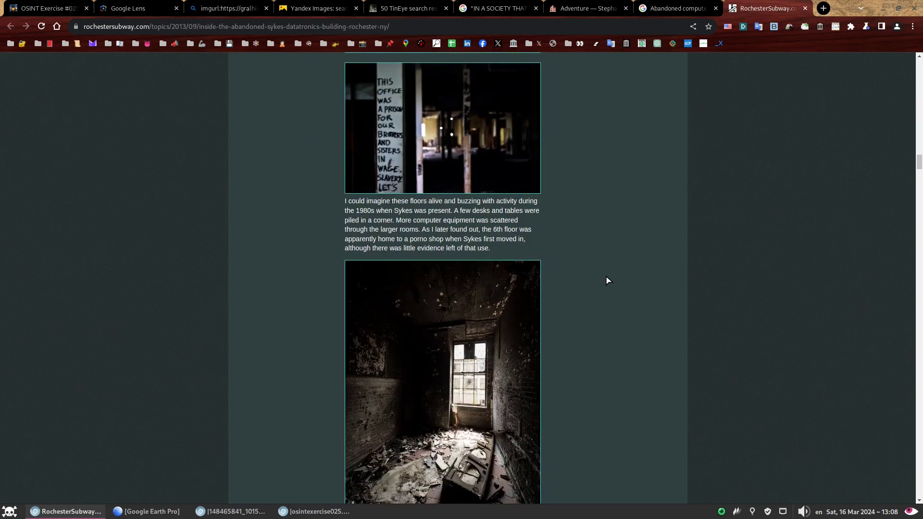
scroll(607, 280, "up", 3)
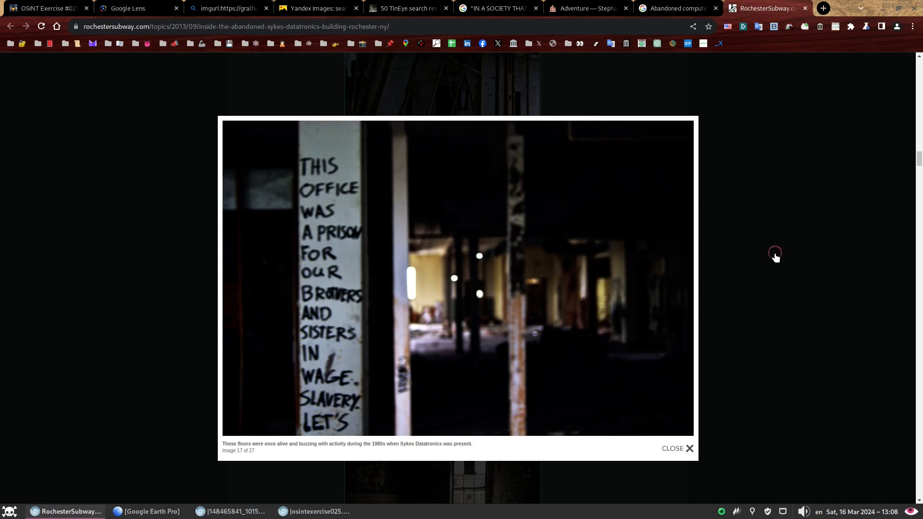
- Close the enlarged graffiti photo and continue down to the 12/18/2014 demolition update
left_click(769, 254)
scroll(616, 254, "down", 15)
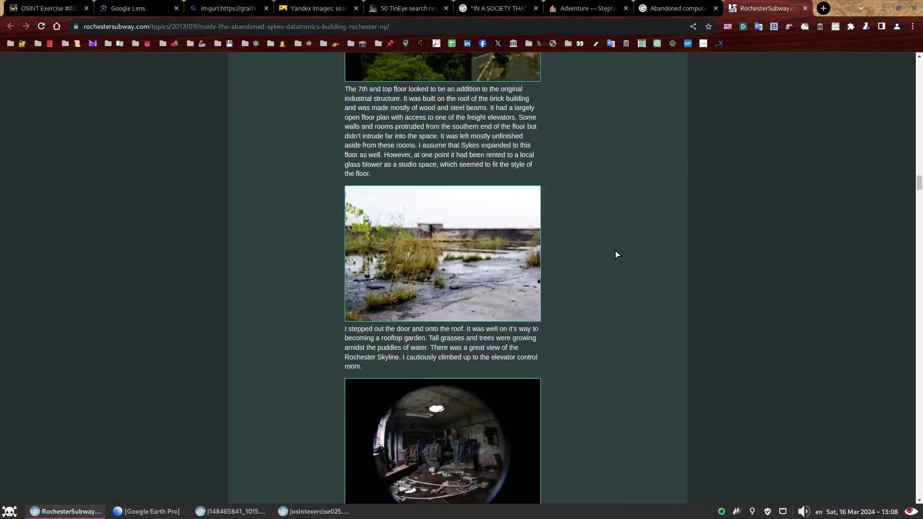
scroll(617, 255, "down", 5)
scroll(616, 255, "down", 15)
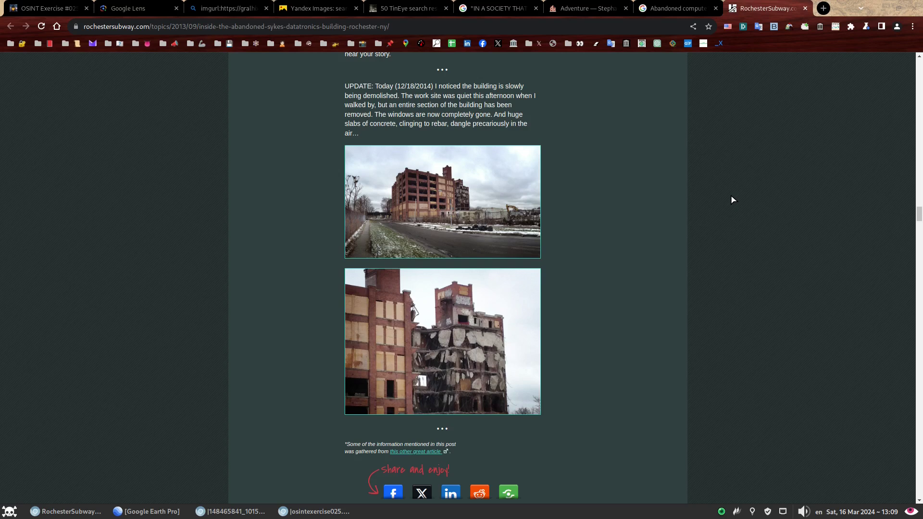
- Return to the 'IN A SOCIETY THAT' Google Images results previewing the Stephanie Avery store photo
key("ctrl+Page_Up")
key("ctrl+Page_Up")
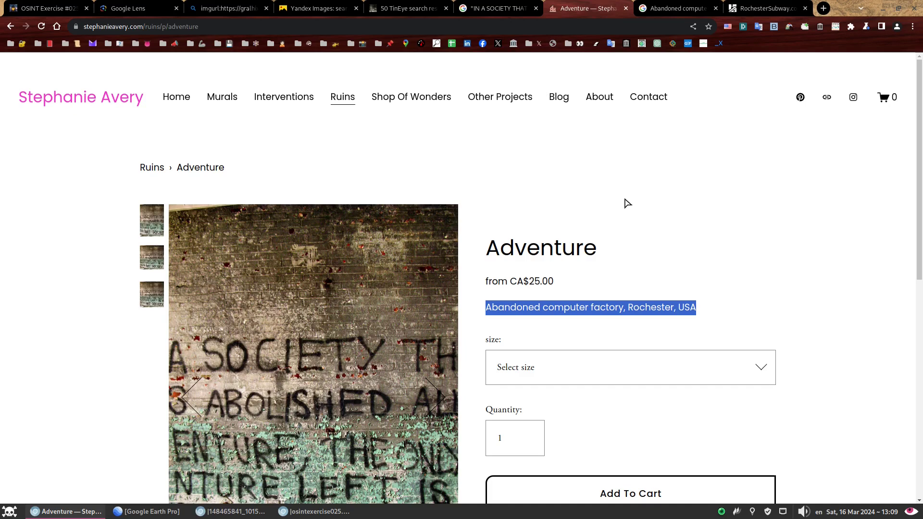
left_click(491, 8)
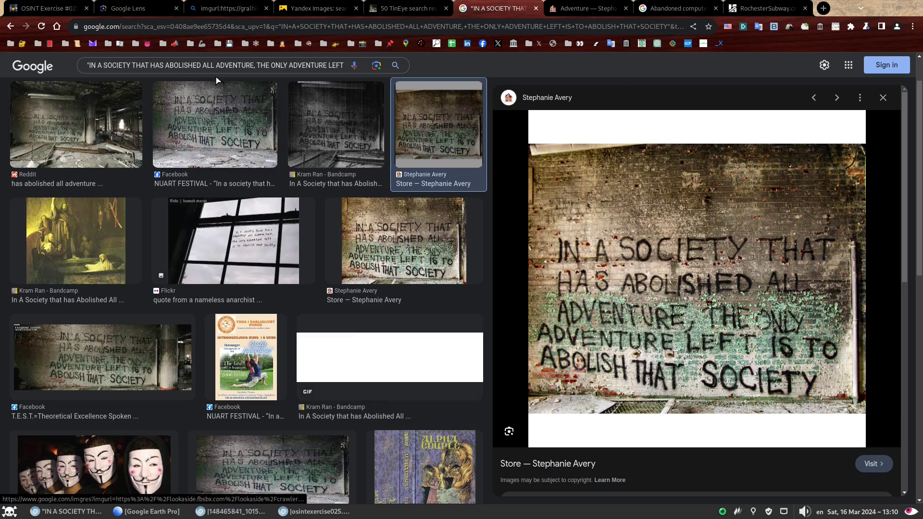
- Maximize the window with the graffiti photo and reverse-search the image with Google
left_click(231, 511)
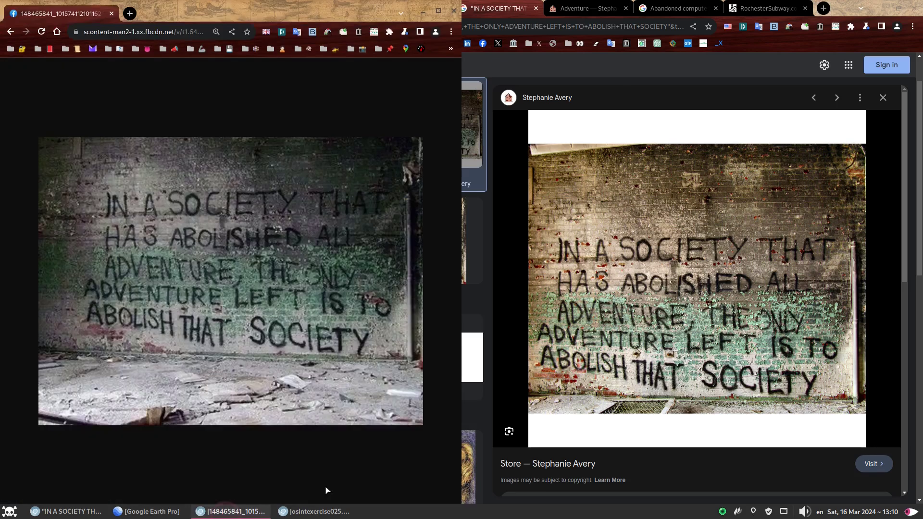
double_click(291, 11)
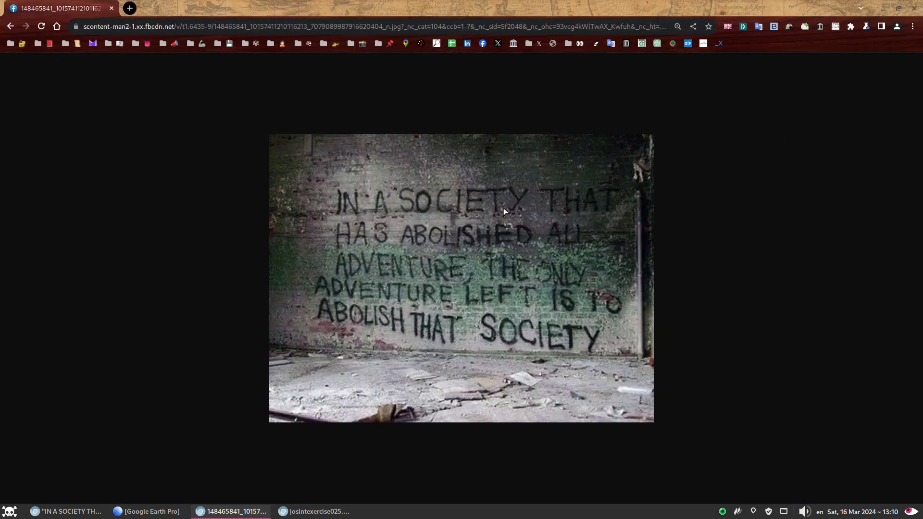
right_click(417, 217)
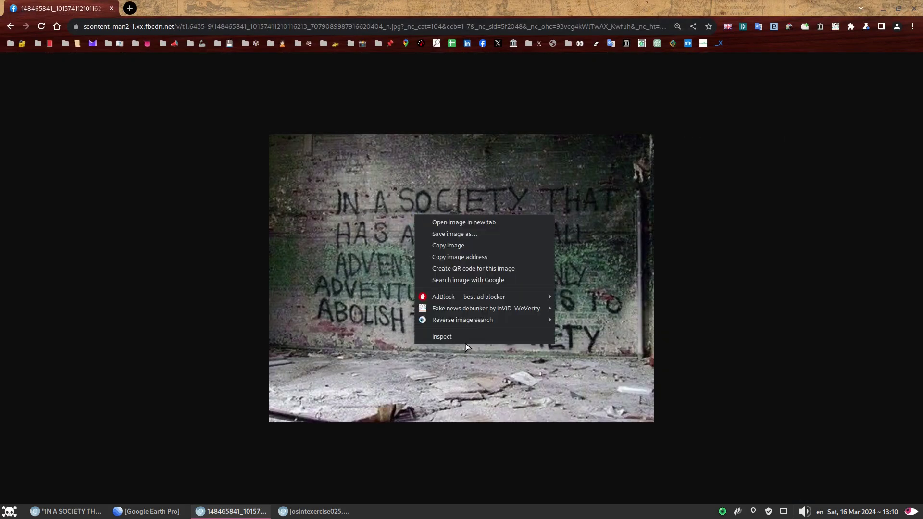
mouse_move(471, 321)
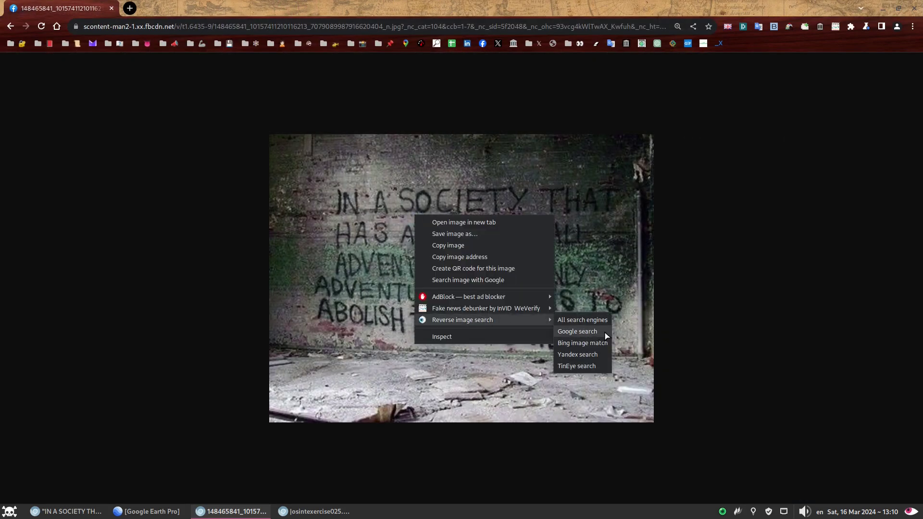
left_click(604, 332)
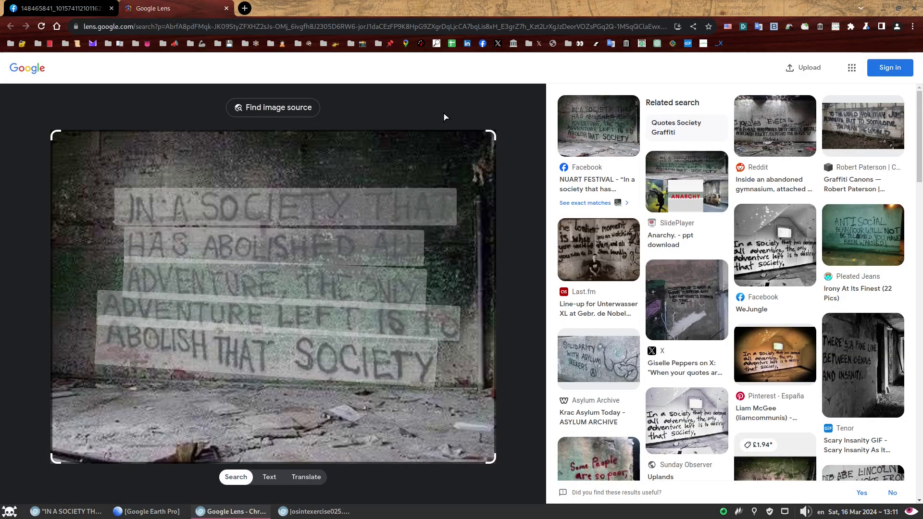
- List all exact matches of the graffiti image, loading more results three times
left_click(584, 202)
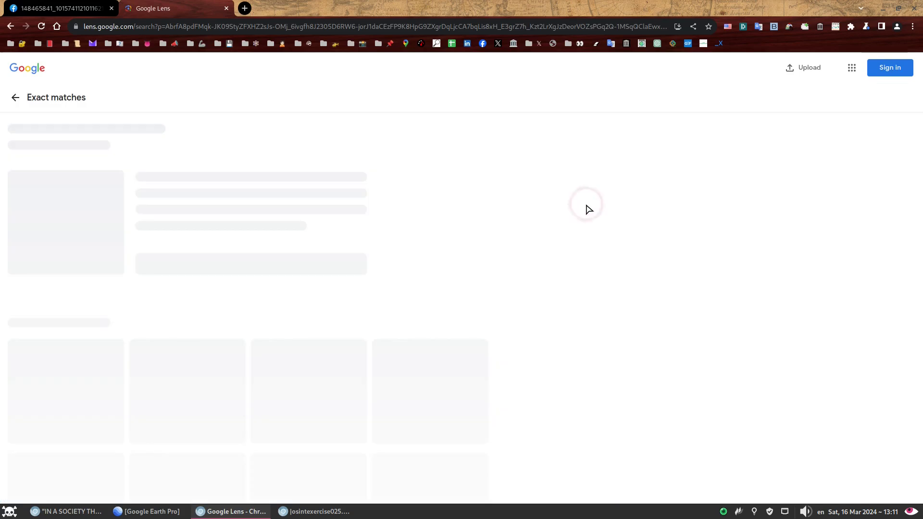
scroll(728, 241, "down", 15)
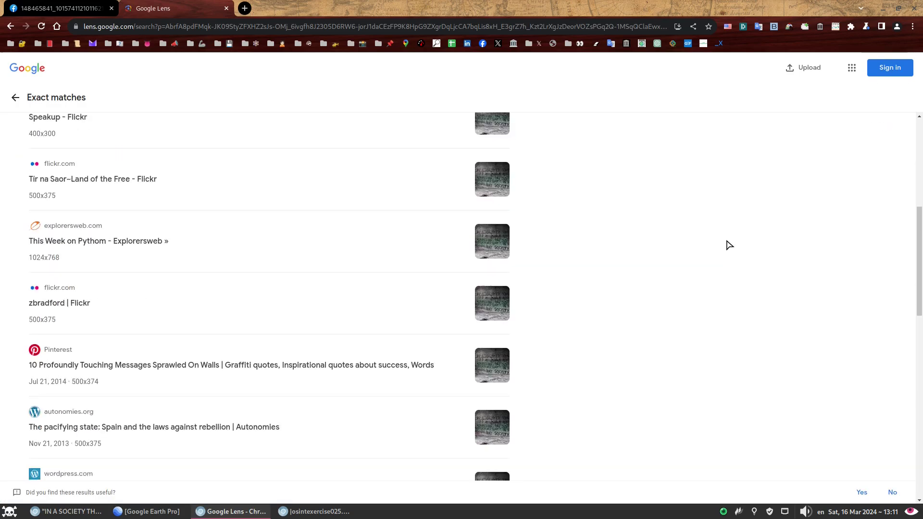
left_click(319, 443)
scroll(674, 311, "down", 15)
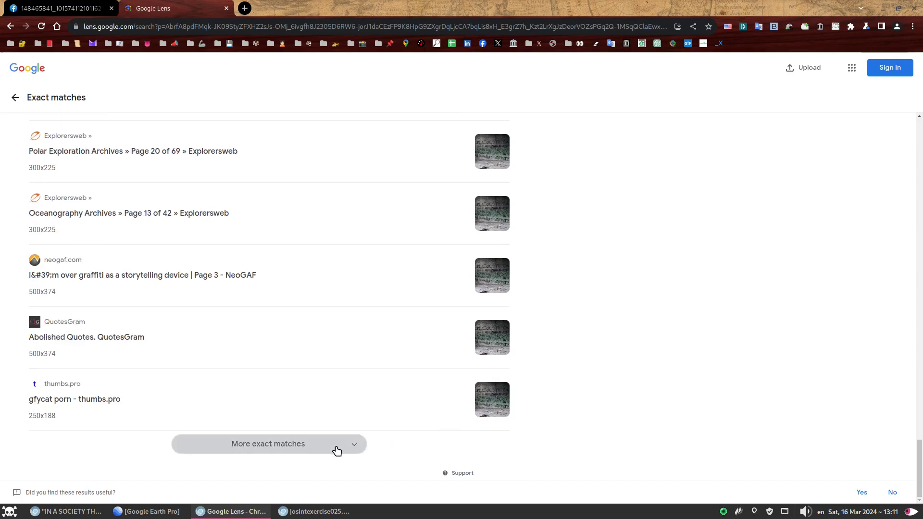
left_click(336, 446)
scroll(705, 315, "down", 10)
scroll(699, 332, "down", 10)
left_click(336, 447)
scroll(711, 375, "down", 10)
scroll(716, 366, "down", 2)
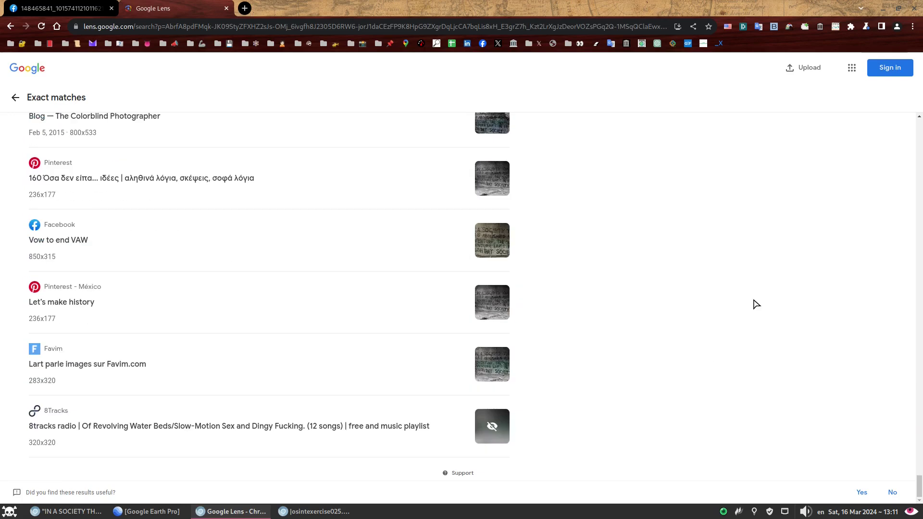
scroll(576, 296, "up", 6)
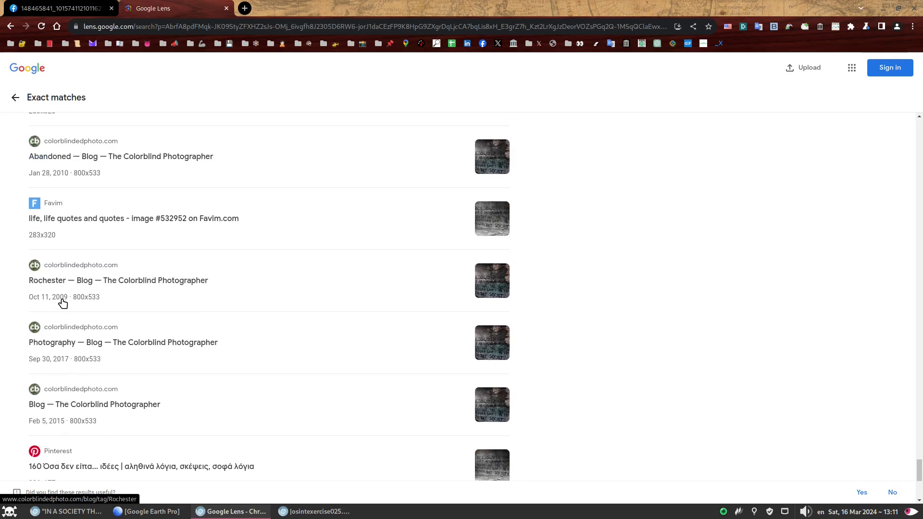
scroll(67, 180, "up", 4)
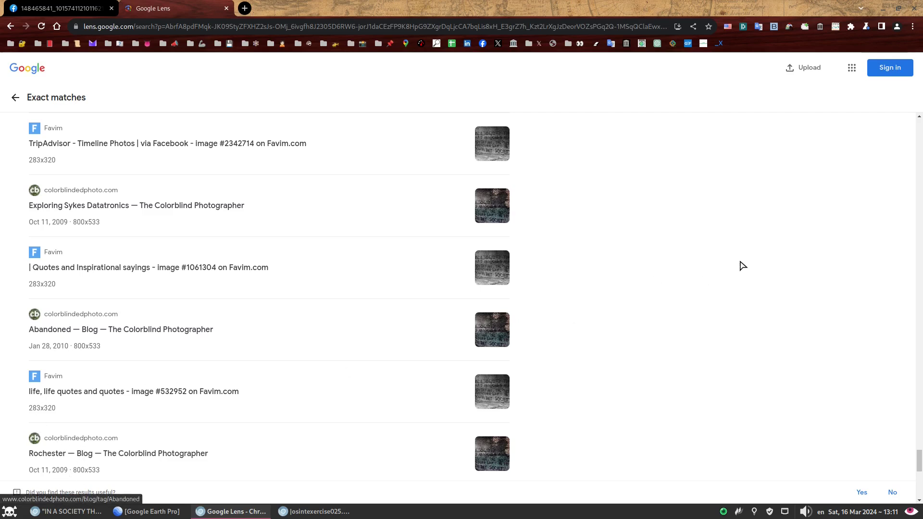
- Find '2009' on the page and locate colorblindedphoto.com's Oct 11, 2009 'Exploring Sykes Datatronics' post
key("ctrl+f")
type("2008")
key("ctrl+a")
type("2009")
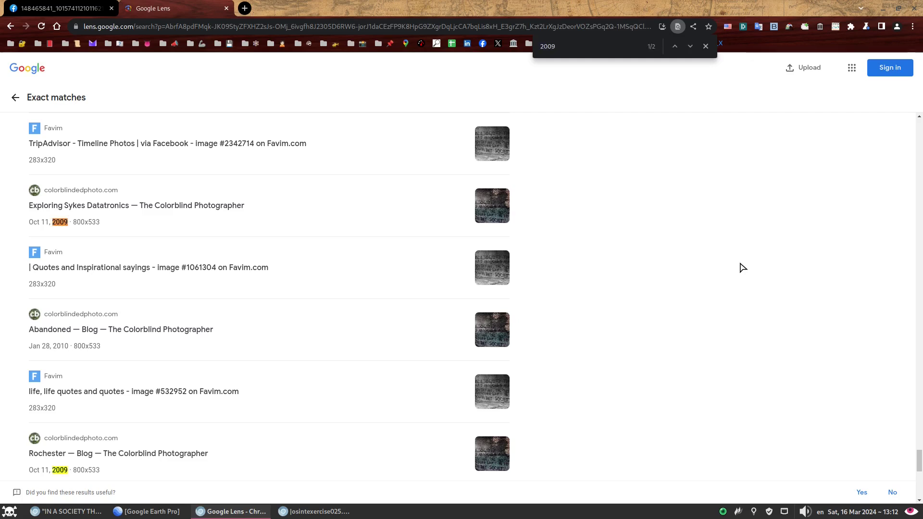
scroll(370, 253, "down", 2)
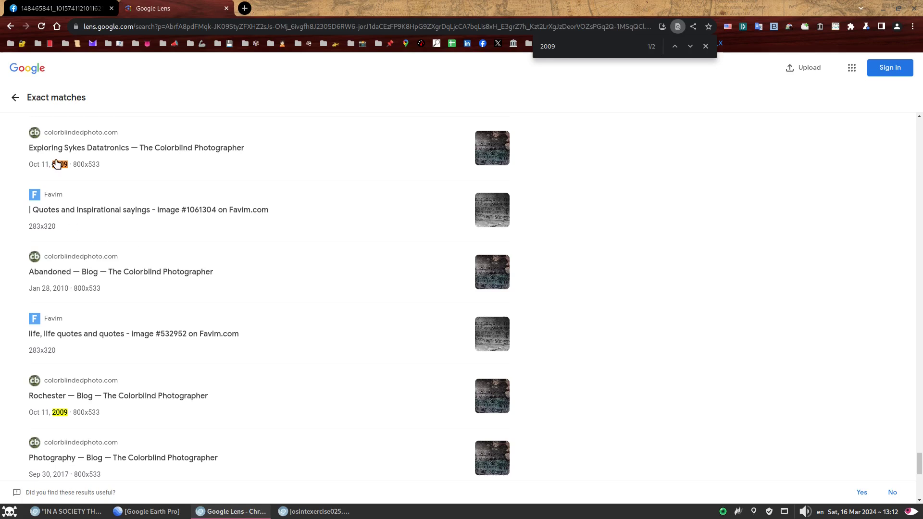
key("ctrl+plus")
key("ctrl+plus")
key("ctrl+plus")
key("ctrl+plus")
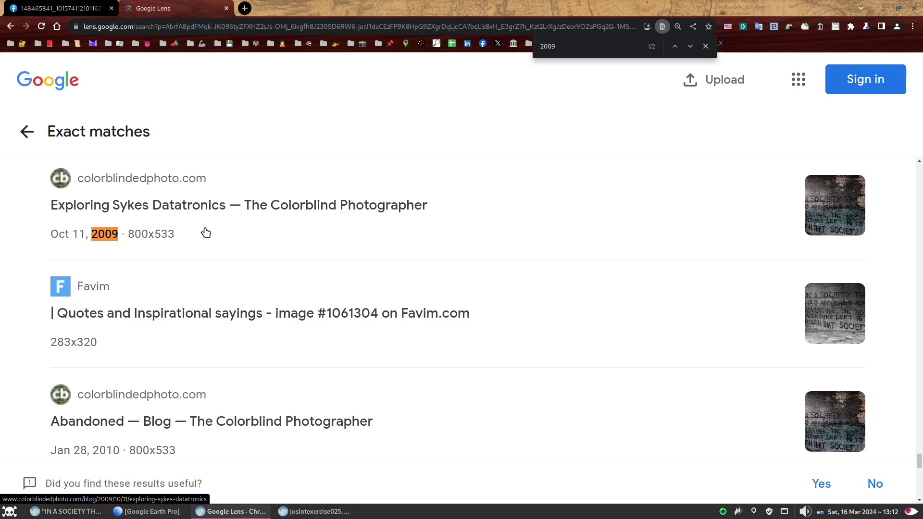
scroll(246, 213, "down", 5)
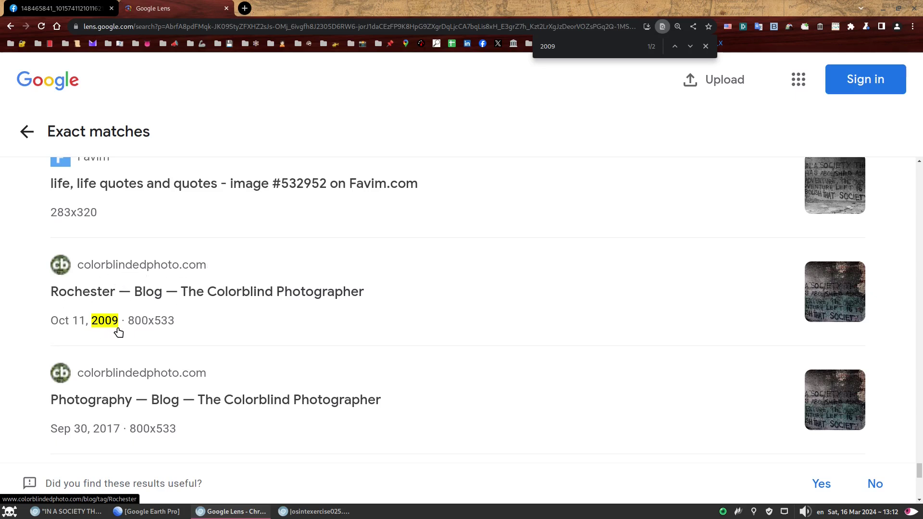
scroll(117, 324, "up", 6)
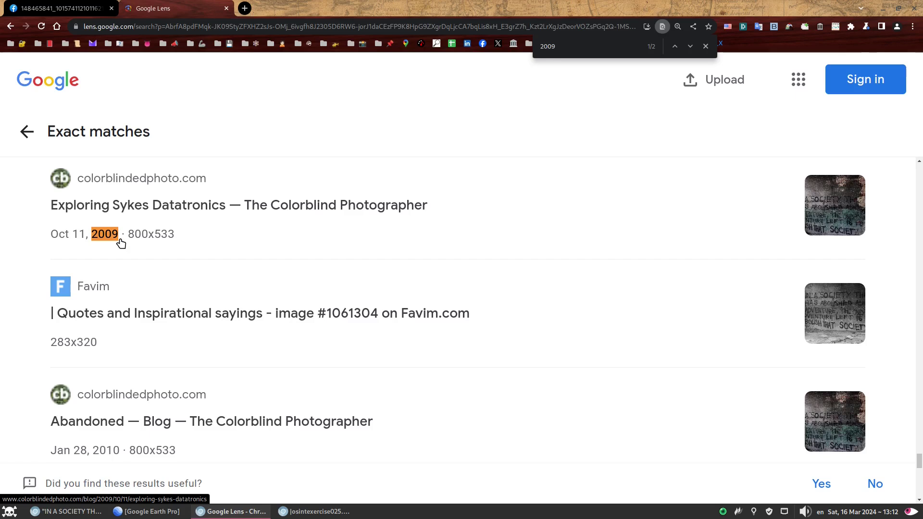
- Open colorblindedphoto.com's 'Exploring Sykes Datatronics' post in a new tab and scroll to its photo gallery
middle_click(342, 212)
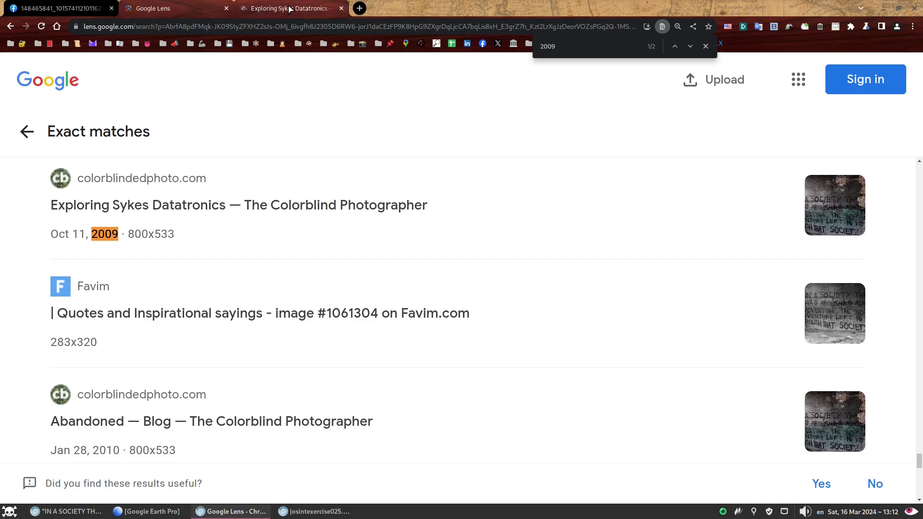
left_click(290, 9)
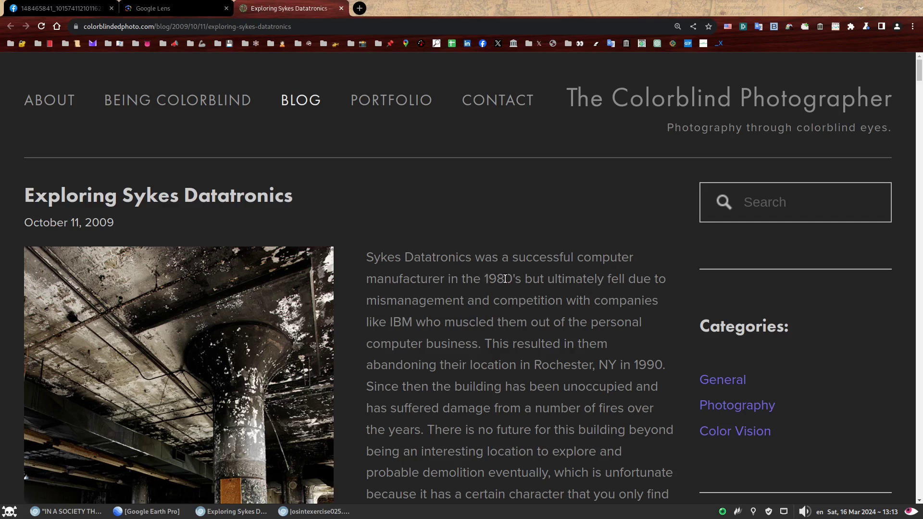
scroll(550, 294, "down", 2)
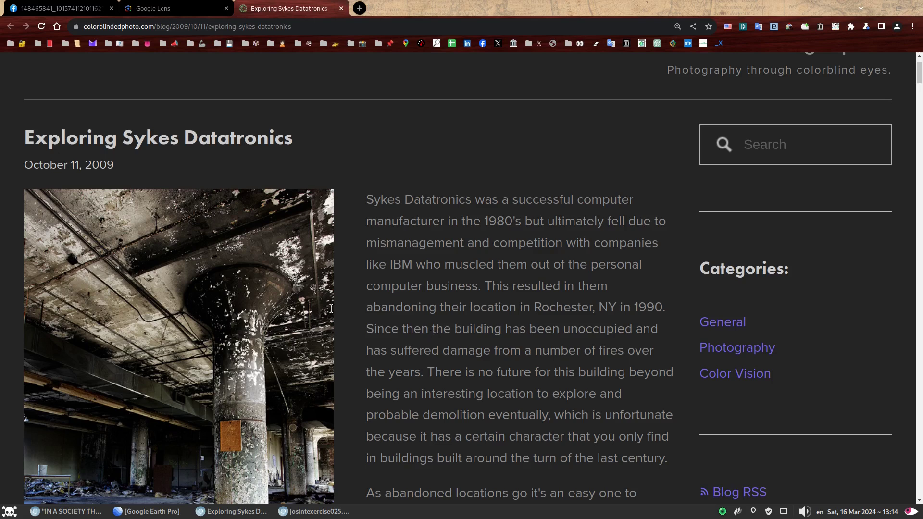
scroll(252, 331, "down", 3)
scroll(252, 332, "down", 3)
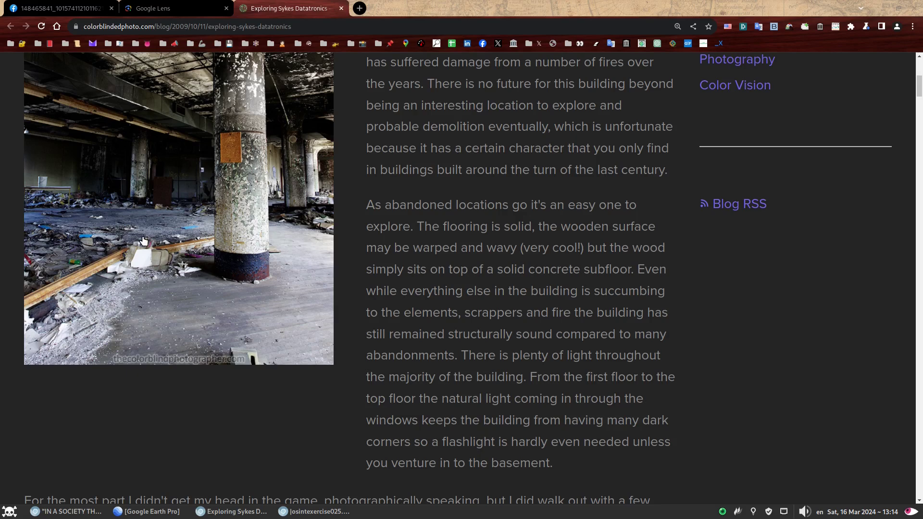
scroll(180, 244, "down", 7)
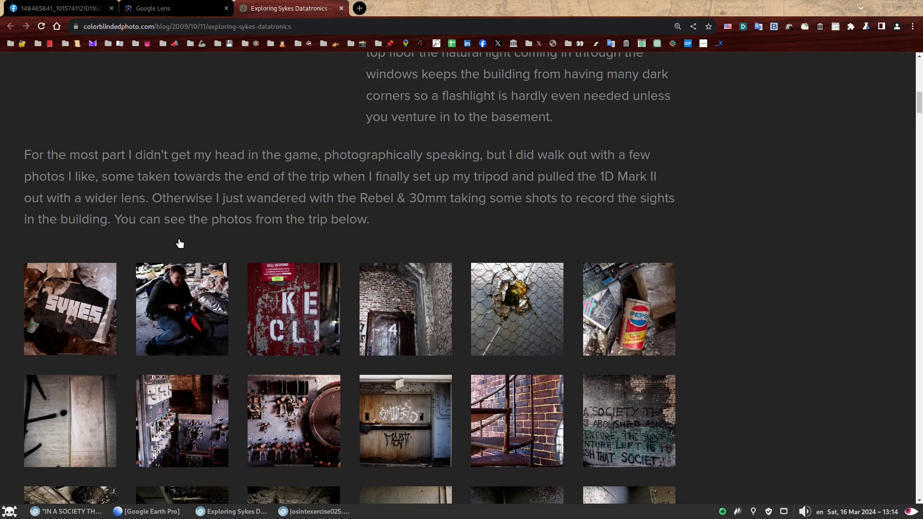
scroll(180, 244, "down", 4)
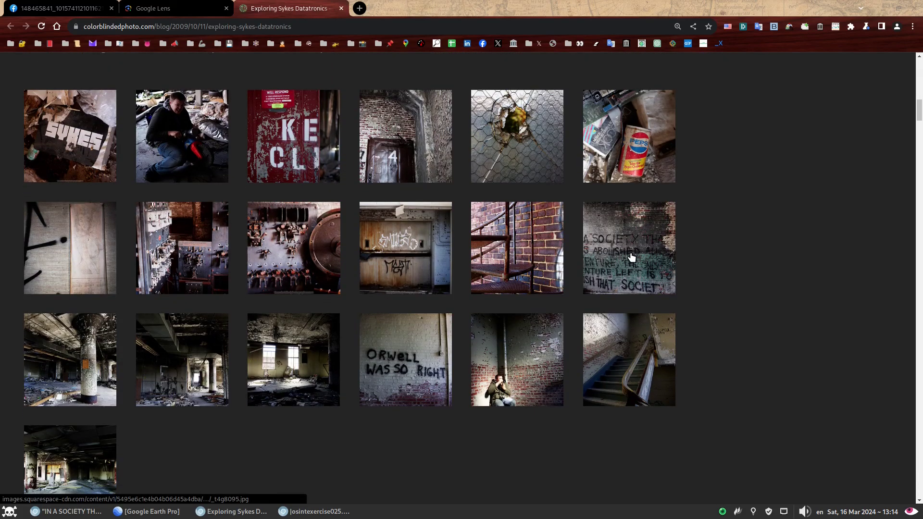
left_click(631, 257)
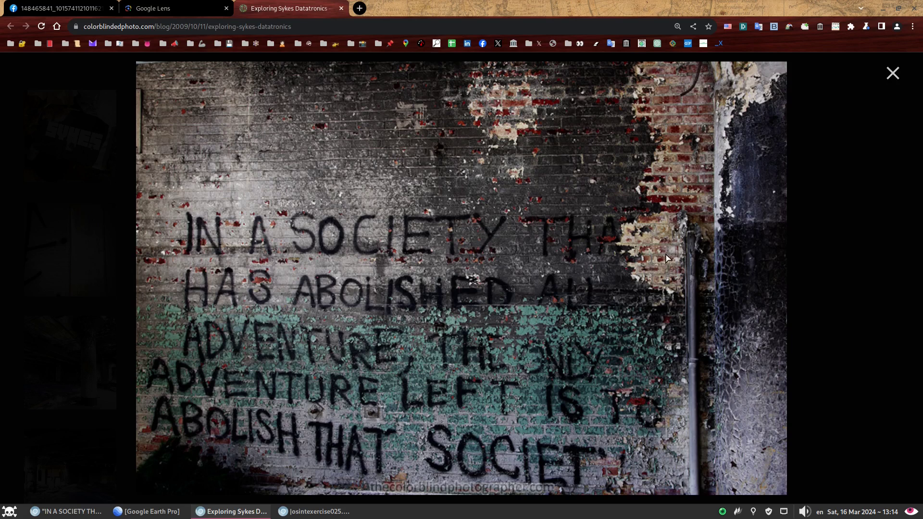
key("Escape")
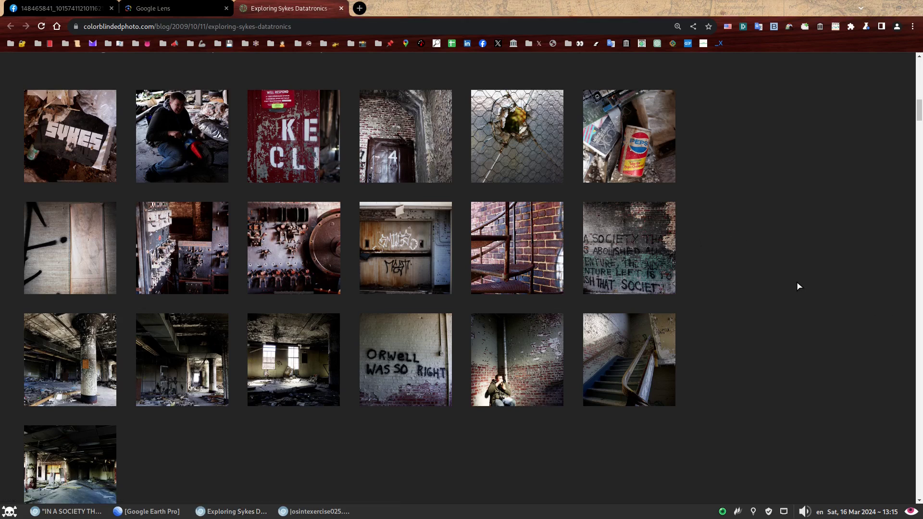
- Copy 'Sykes Datatronics' from the title and search it as an exact quoted phrase
scroll(797, 284, "up", 15)
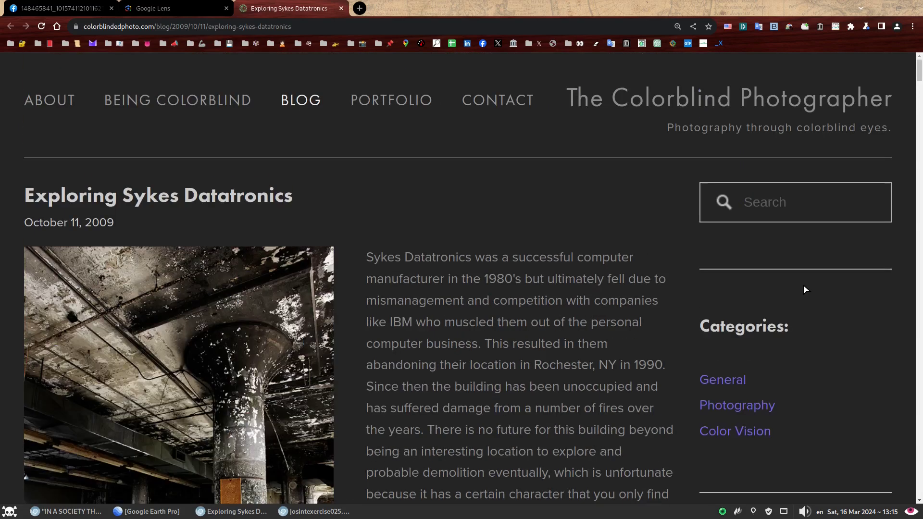
left_click_drag(293, 199, 121, 205)
key("ctrl+c")
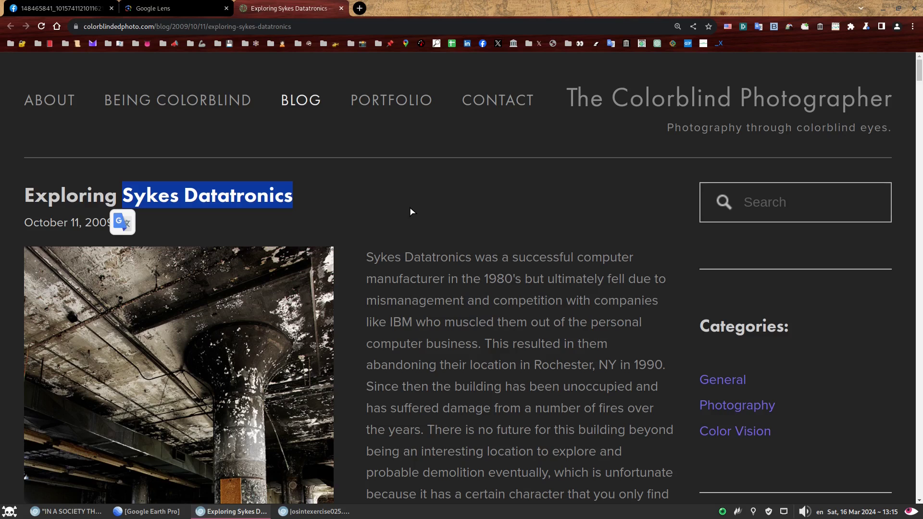
key("ctrl+t")
type("\"")
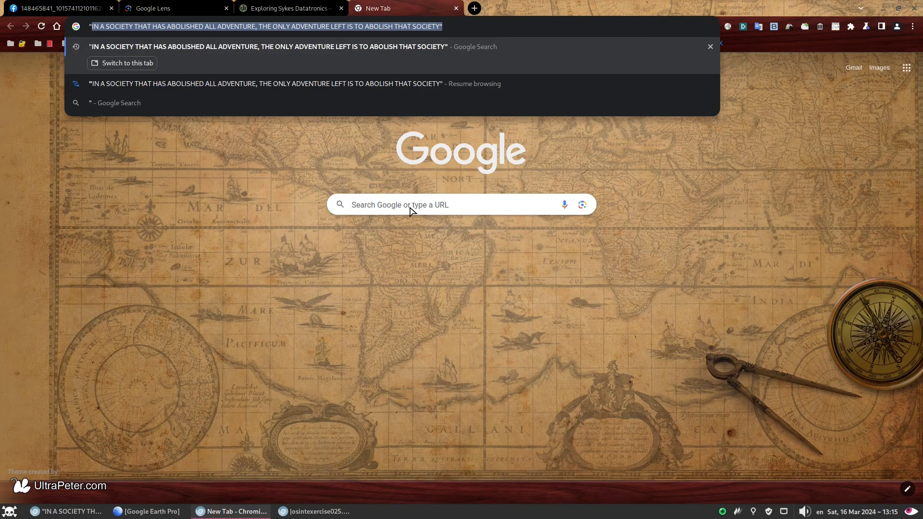
key("ctrl+v")
type("\"")
key("Return")
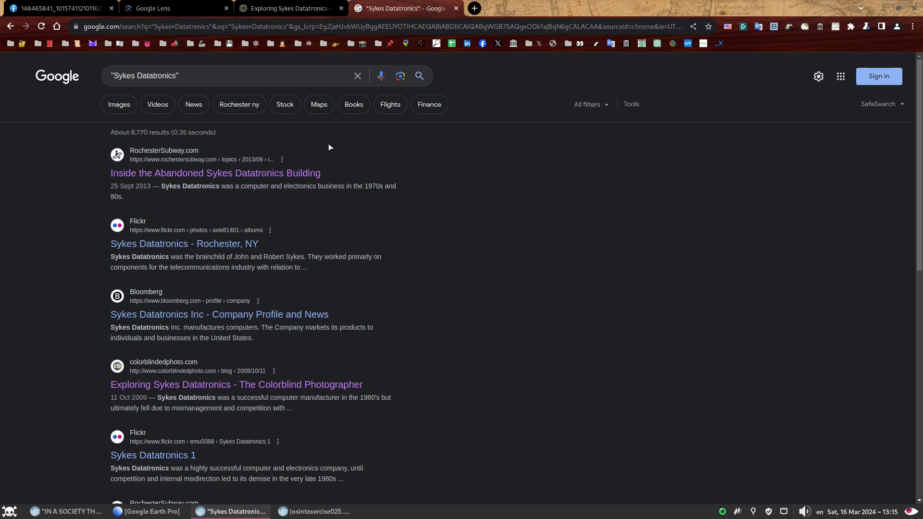
- Open the RochesterSubway result in its own tab, skim it, then return to the results
middle_click(123, 173)
left_click(513, 9)
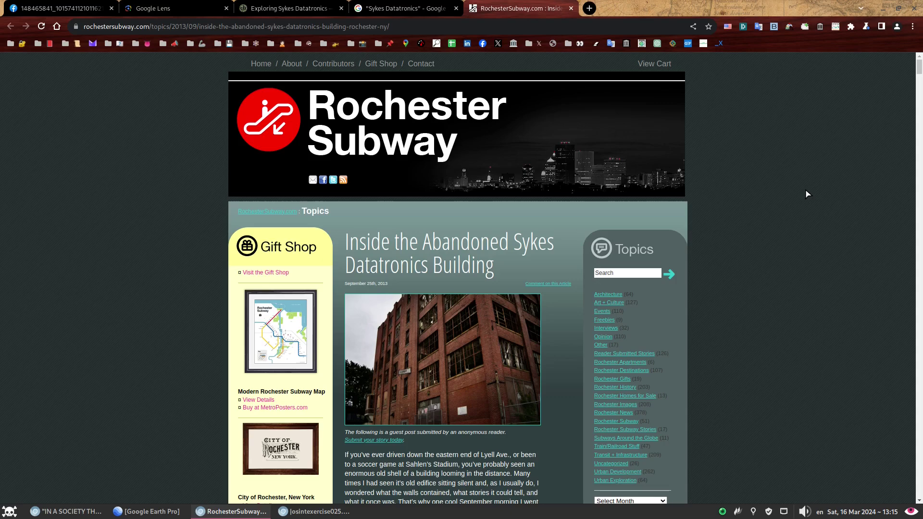
scroll(807, 194, "down", 20)
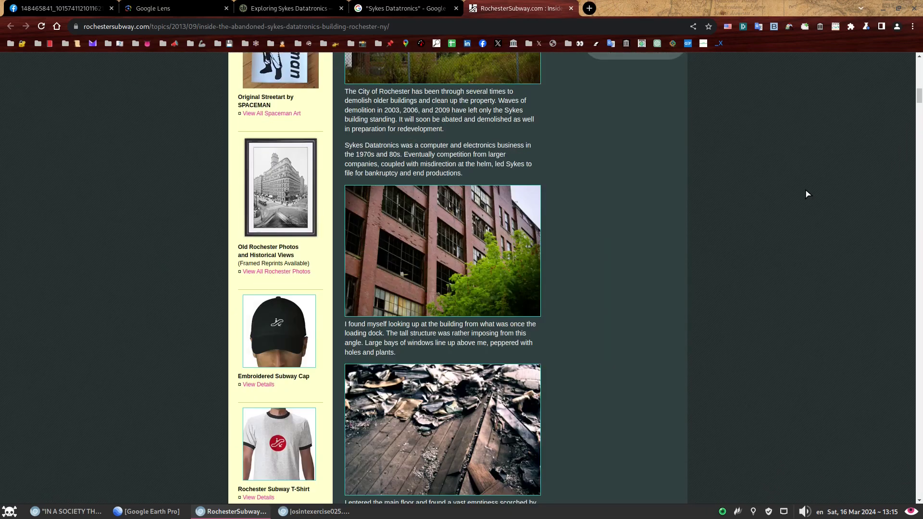
scroll(807, 194, "up", 20)
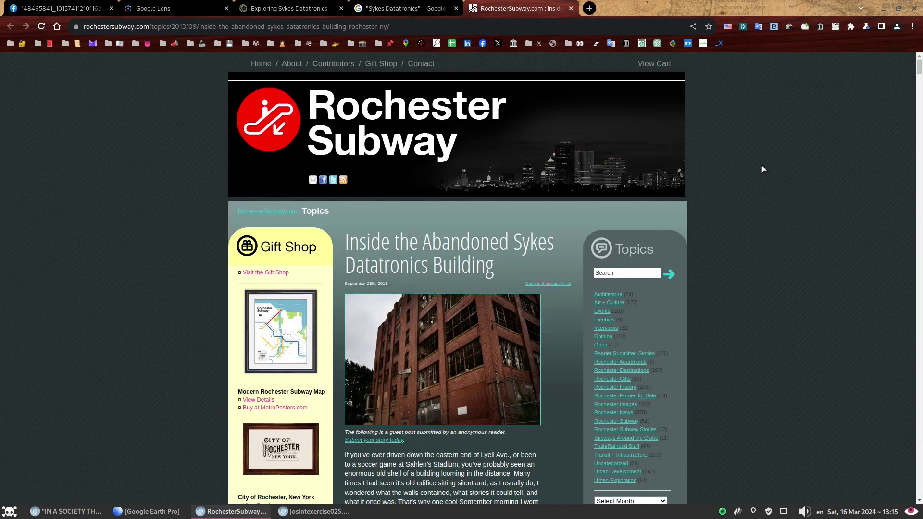
left_click(403, 9)
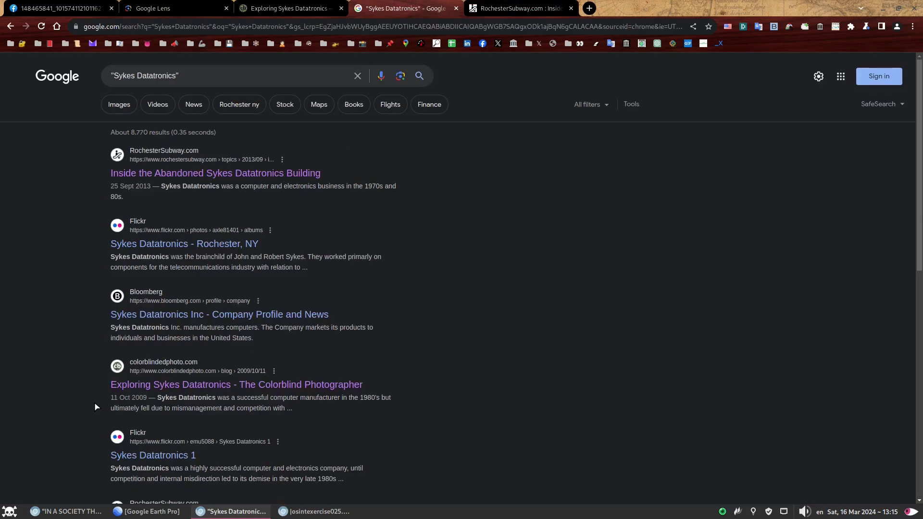
left_click(288, 8)
left_click(403, 6)
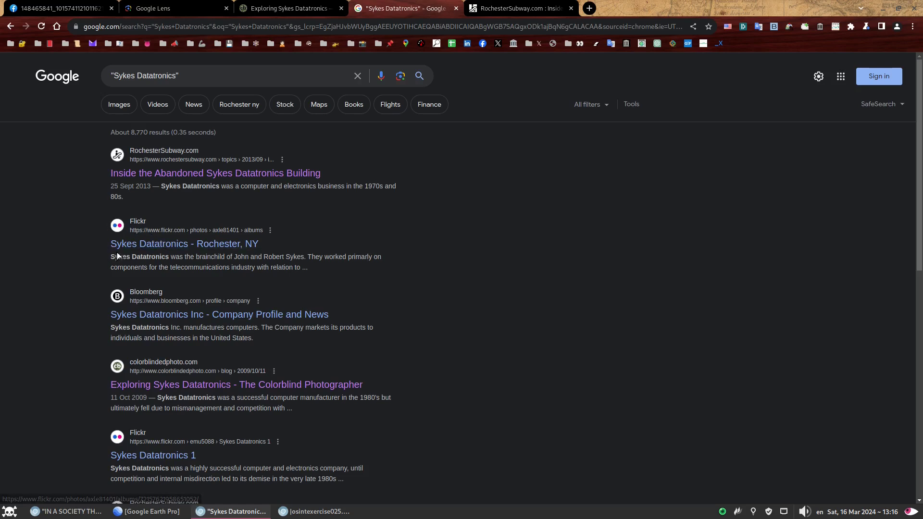
- Open the Flickr album 'Sykes Datatronics - Rochester, NY' and scroll through its photos
left_click(168, 247)
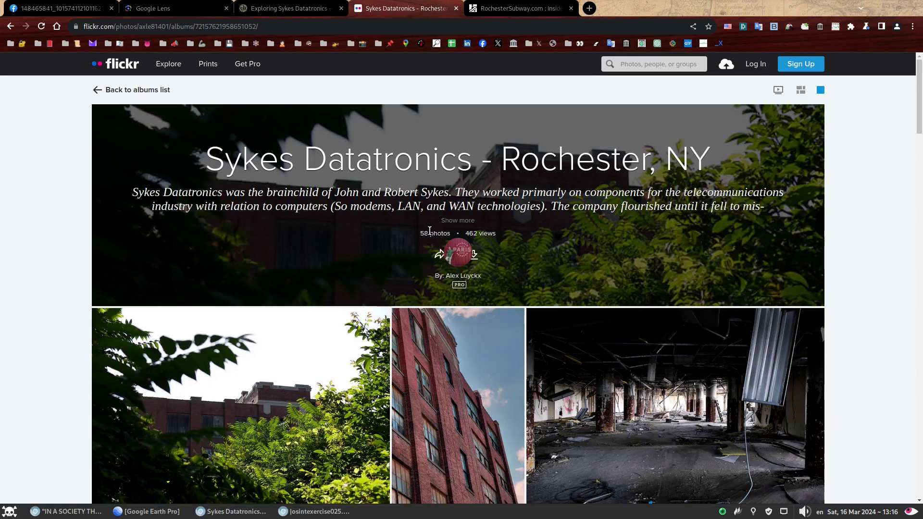
scroll(303, 267, "down", 3)
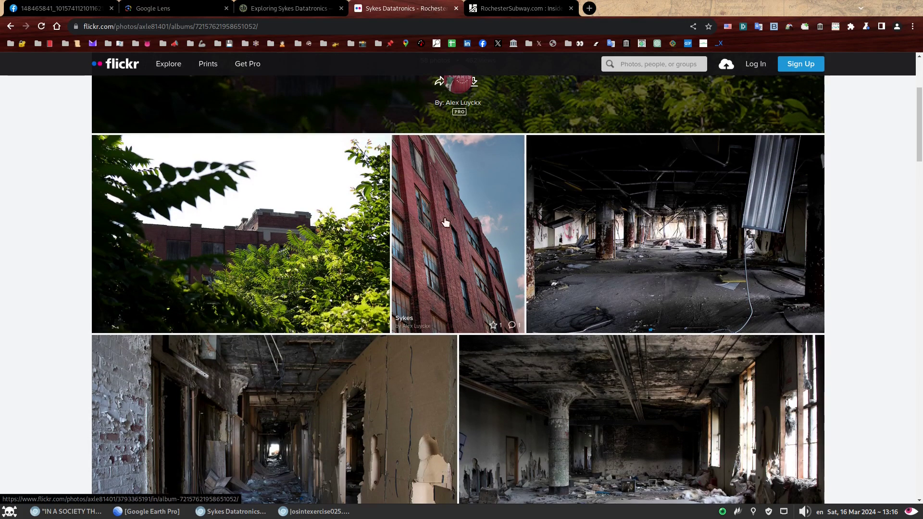
scroll(624, 254, "down", 3)
scroll(618, 261, "down", 1)
scroll(616, 260, "down", 2)
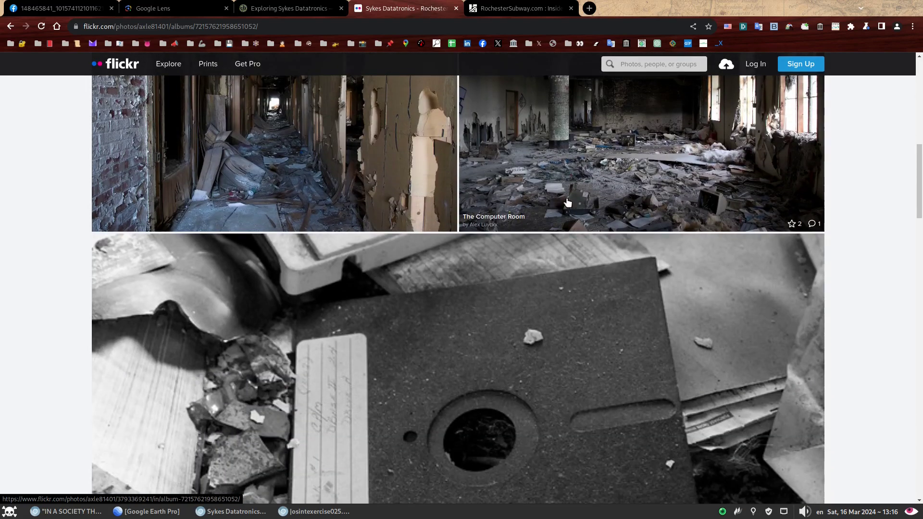
scroll(511, 305, "down", 5)
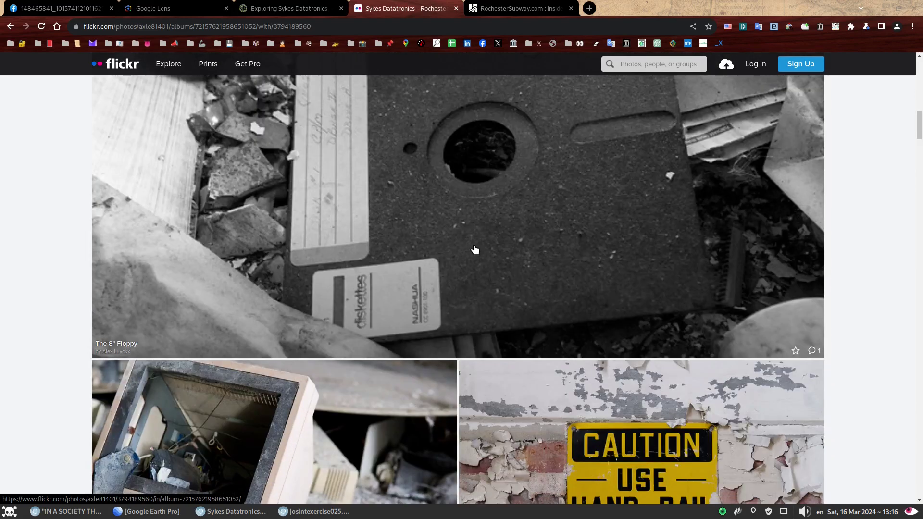
scroll(473, 249, "down", 4)
scroll(355, 278, "down", 5)
scroll(230, 367, "down", 3)
scroll(218, 365, "down", 3)
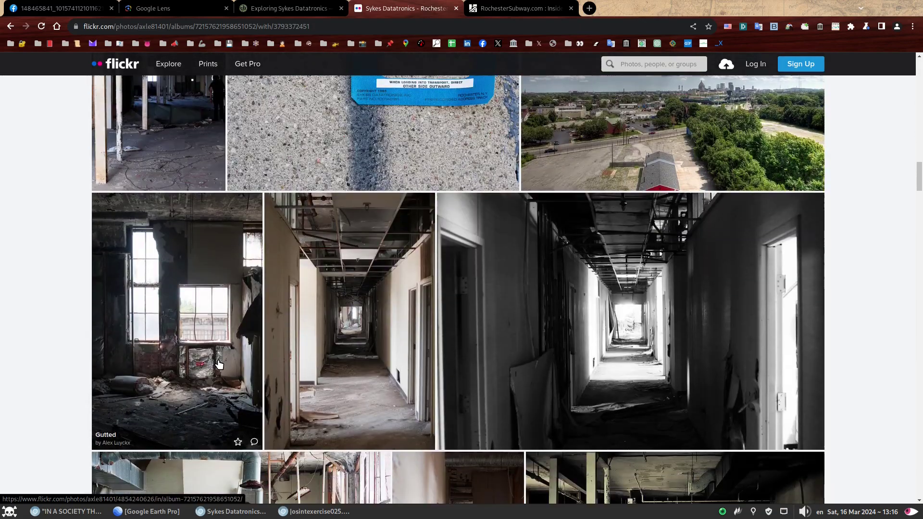
scroll(348, 342, "down", 5)
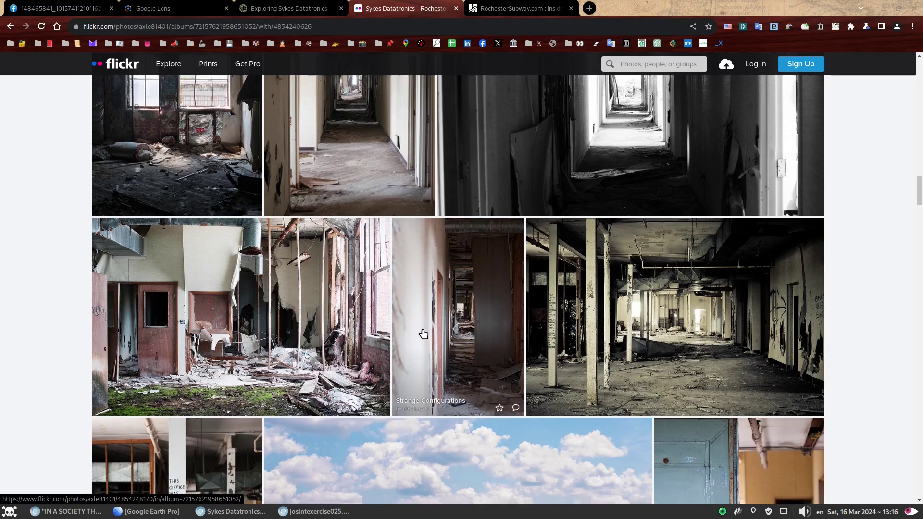
scroll(422, 333, "down", 4)
scroll(422, 333, "up", 5)
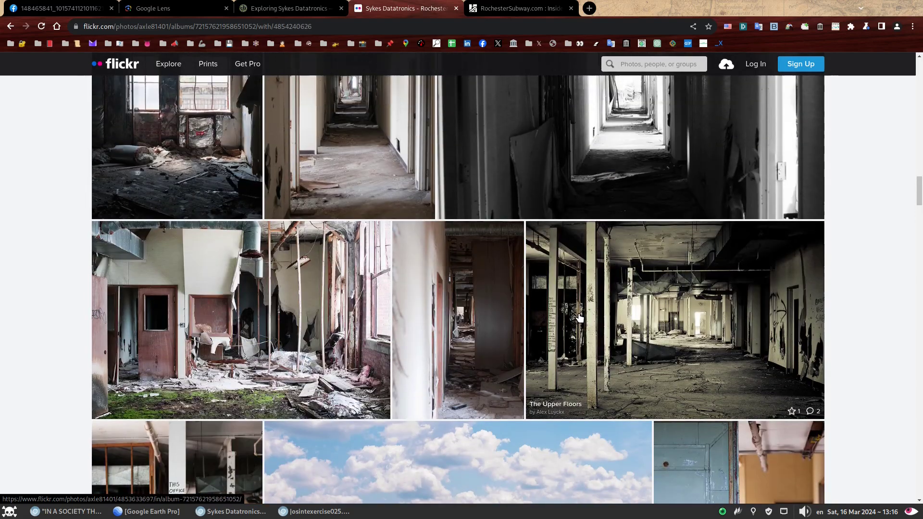
scroll(439, 347, "down", 5)
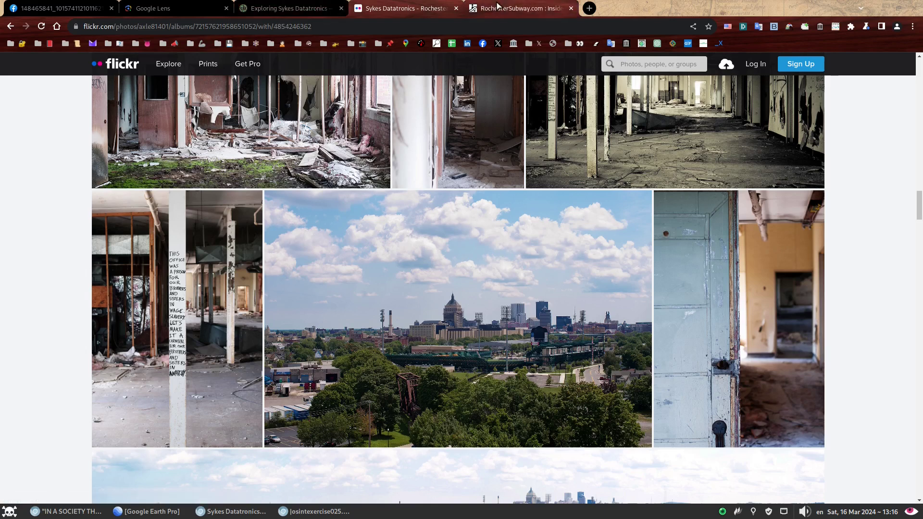
- Compare with the RochesterSubway article's 'This office was a prison' graffiti photo
left_click(519, 8)
scroll(516, 206, "down", 20)
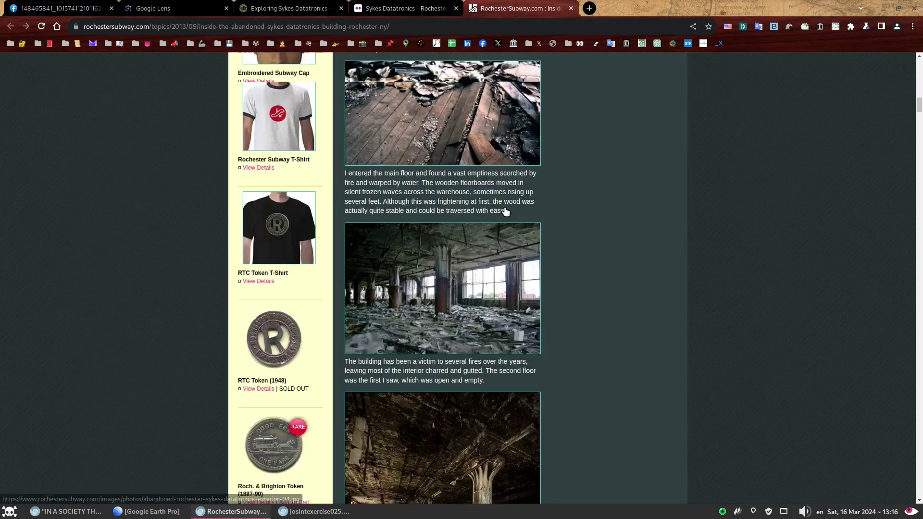
scroll(454, 233, "down", 20)
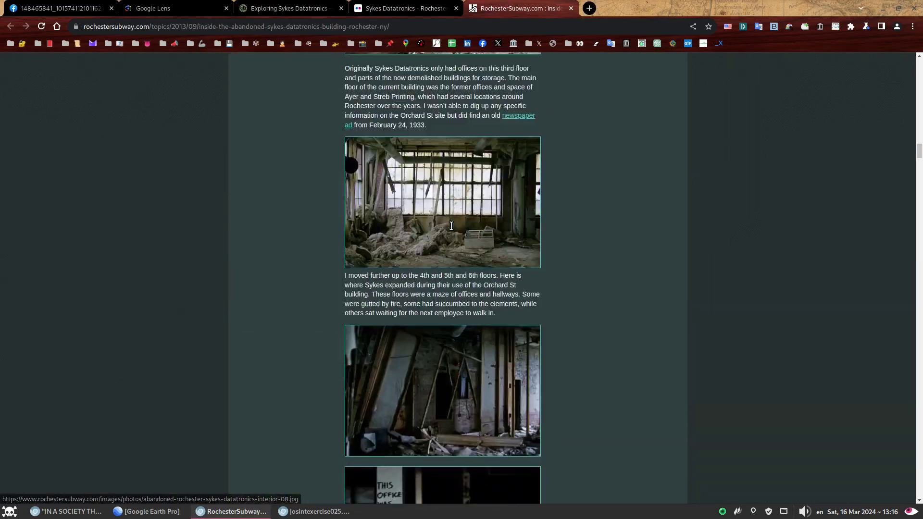
scroll(452, 231, "up", 2)
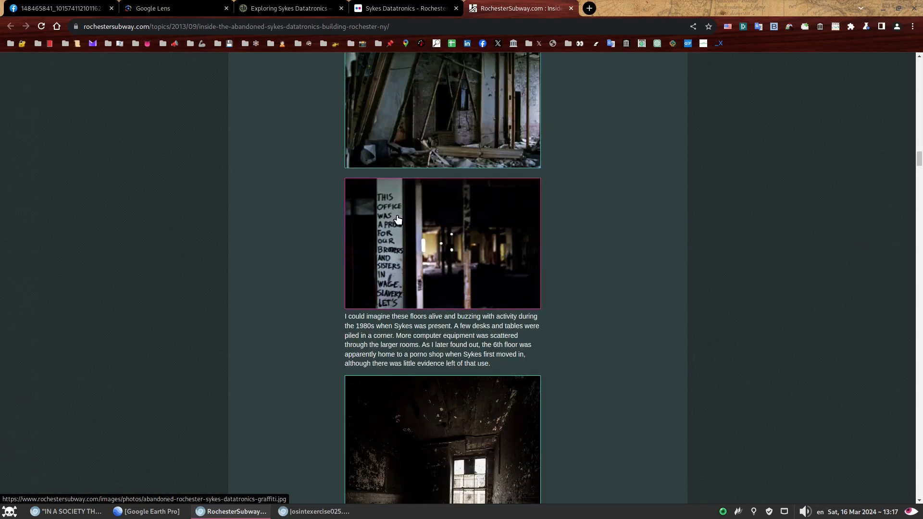
left_click(404, 8)
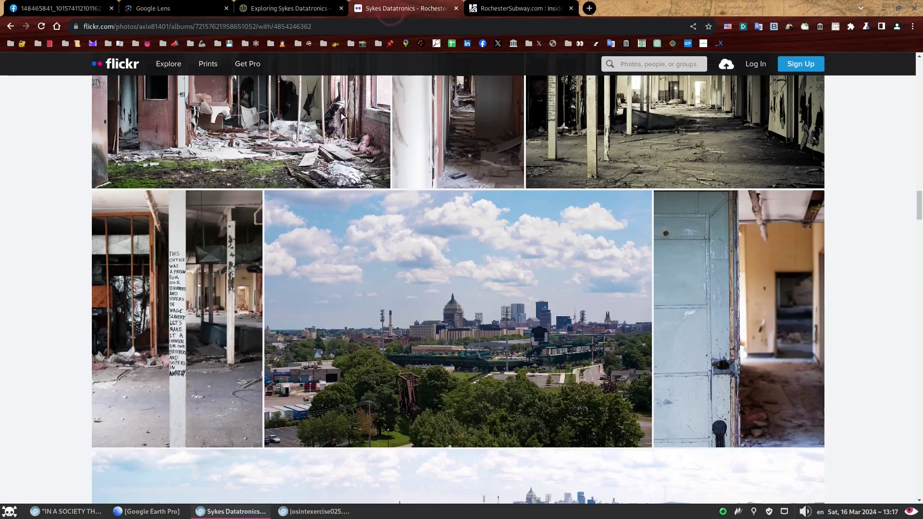
left_click(196, 301)
left_click(596, 258)
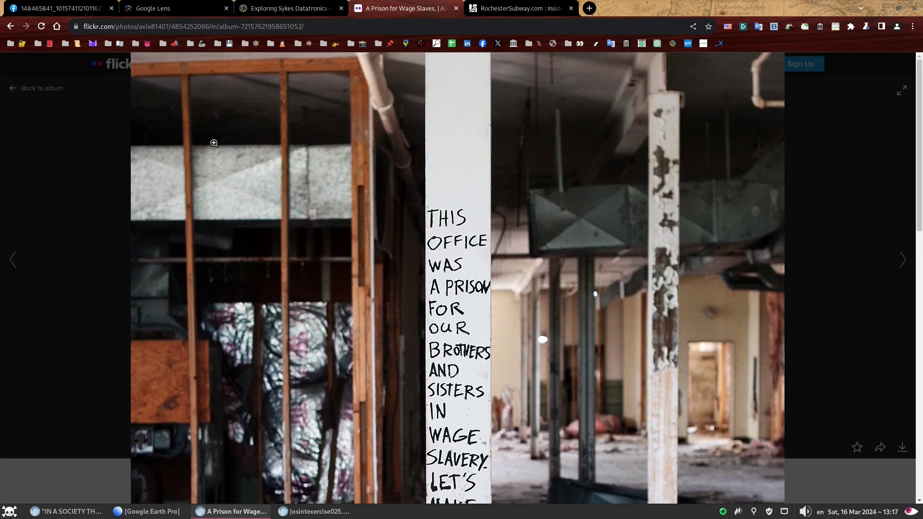
left_click(215, 144)
left_click(215, 143)
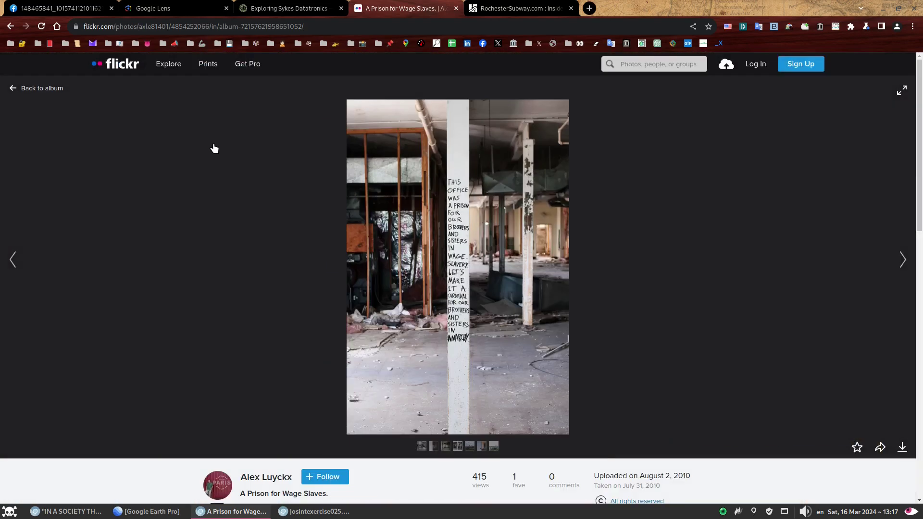
left_click(42, 89)
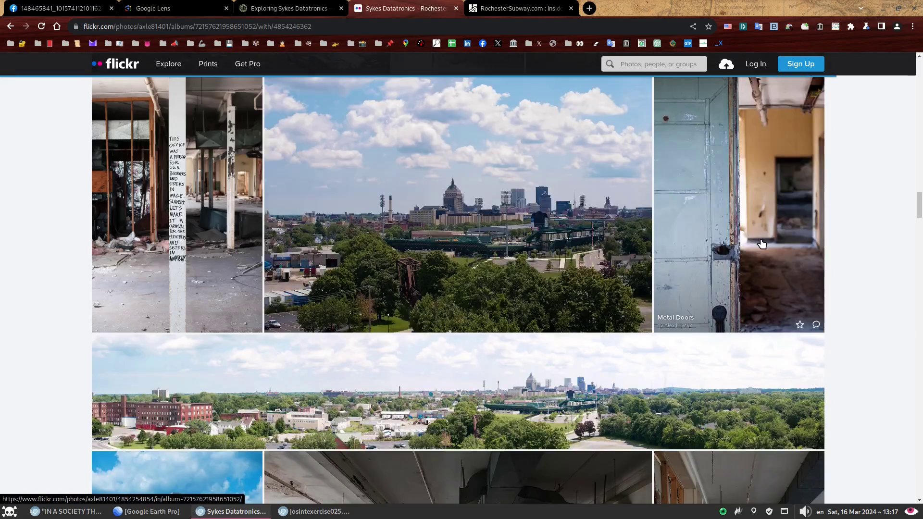
- Scroll down the Flickr album and open the sykes-008 photo page
scroll(860, 215, "down", 3)
scroll(864, 215, "down", 10)
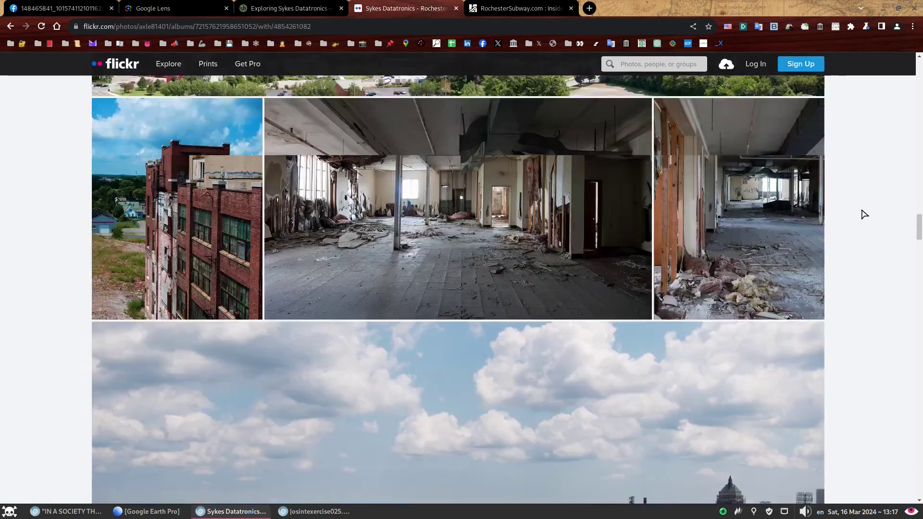
scroll(863, 214, "down", 10)
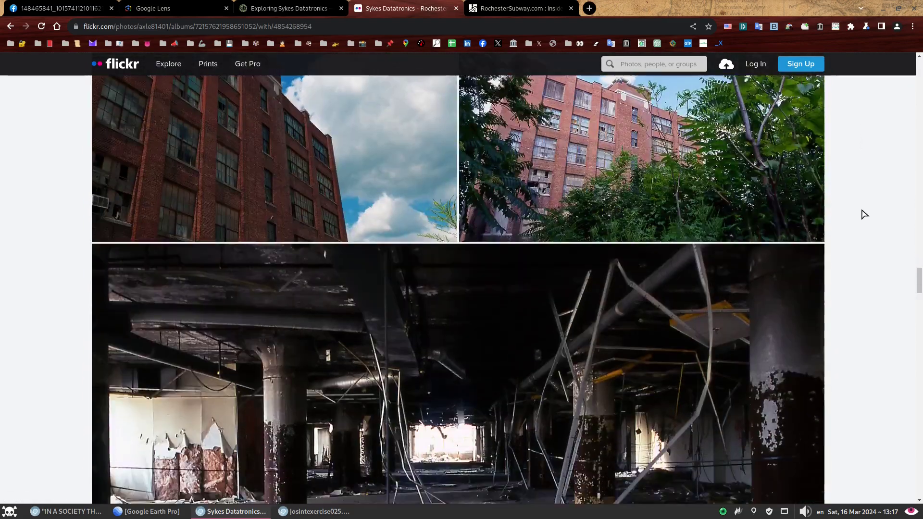
scroll(863, 214, "down", 10)
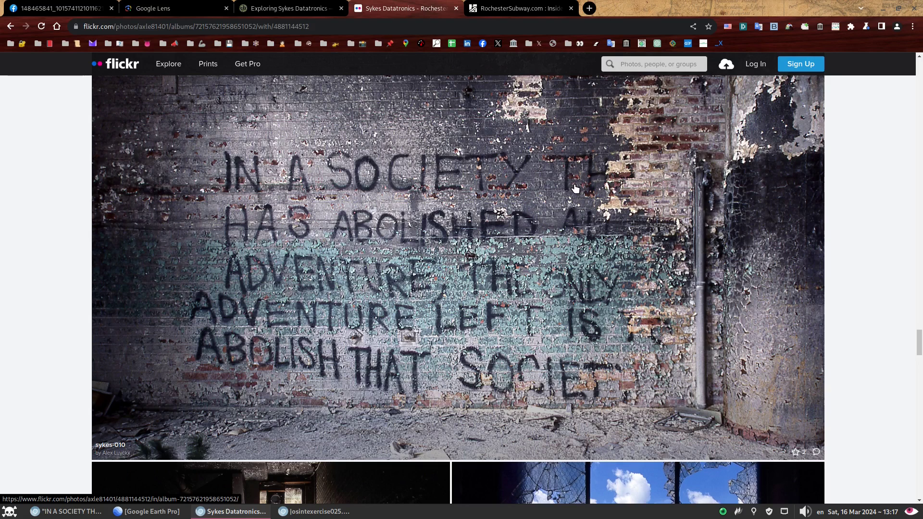
scroll(575, 188, "up", 6)
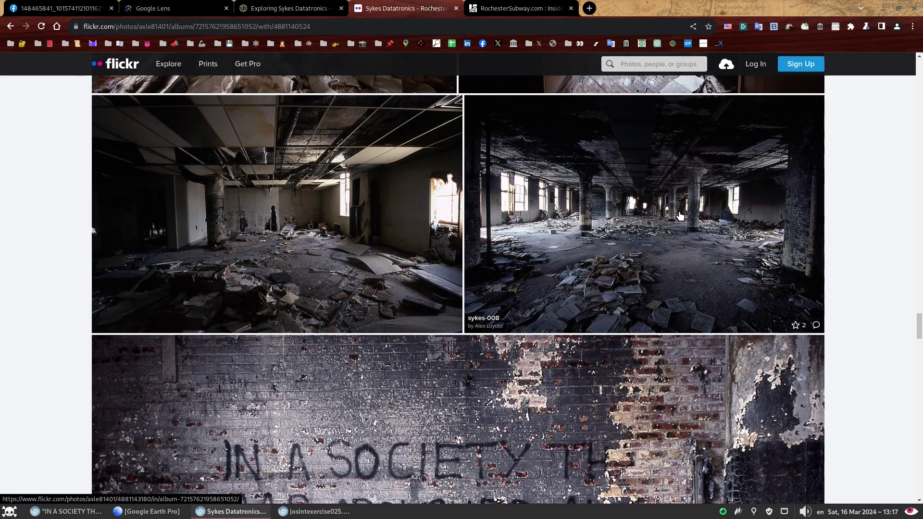
left_click(656, 237)
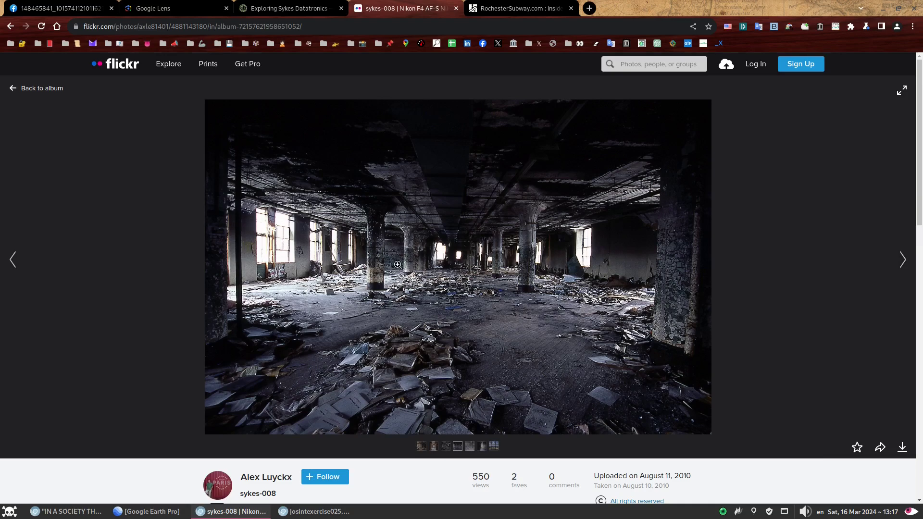
- Zoom into the debris-strewn sykes-008 interior photo, then return it to normal size
left_click(347, 257)
left_click(346, 257)
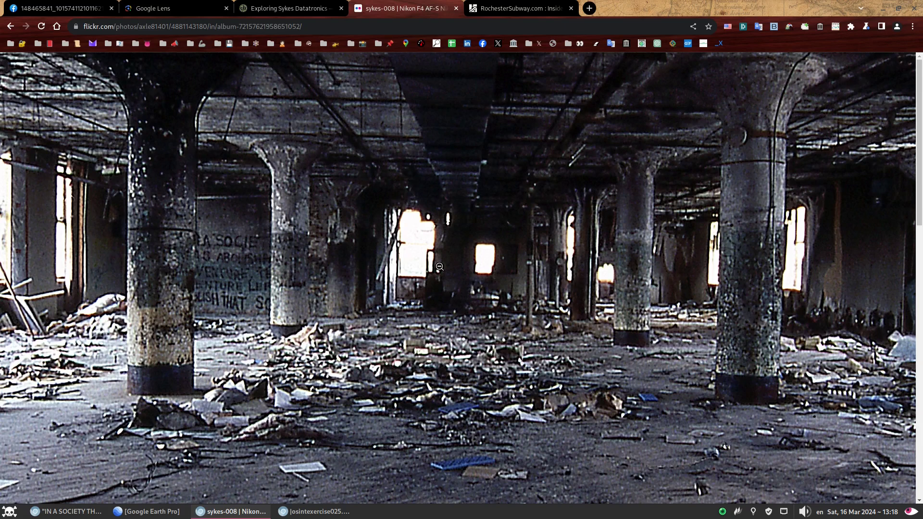
left_click(430, 281)
scroll(434, 261, "up", 3)
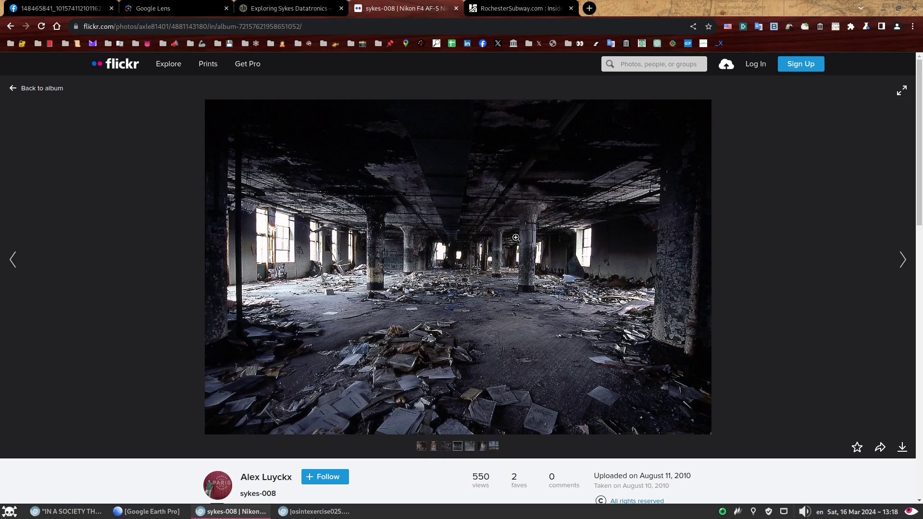
- Return to the RochesterSubway.com article, zoom to 200%, and find the Orchard Street passage
left_click(519, 8)
scroll(607, 257, "up", 20)
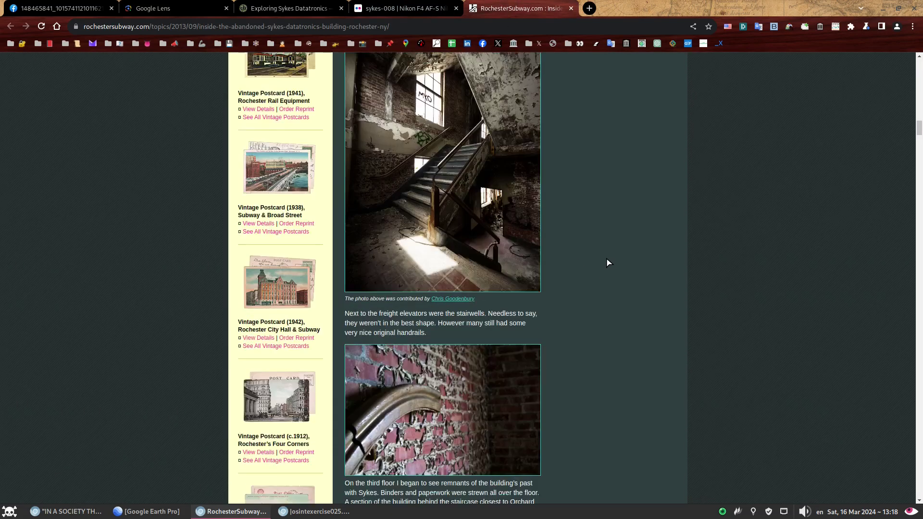
scroll(607, 260, "up", 10)
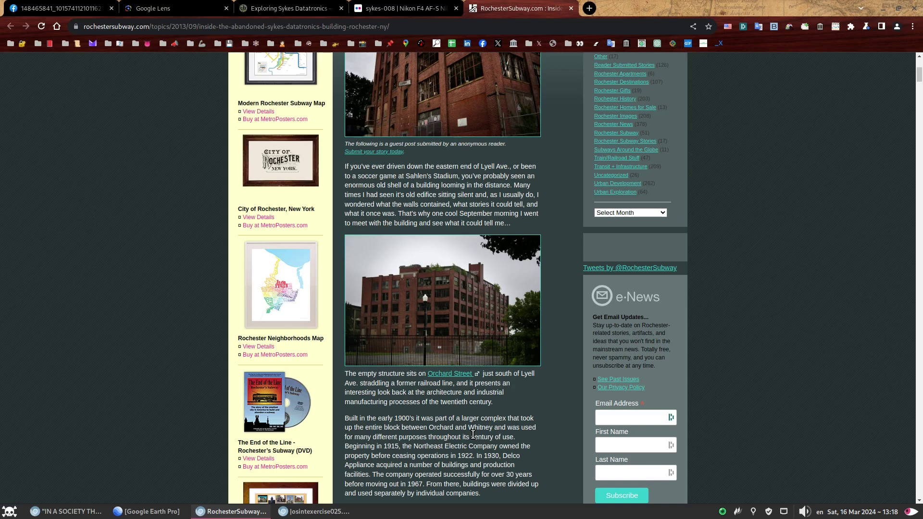
scroll(473, 434, "up", 5)
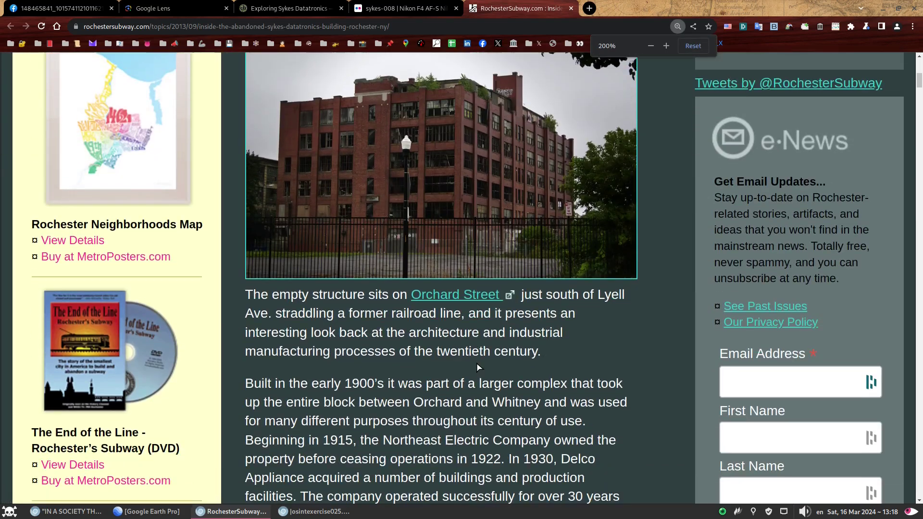
scroll(479, 368, "down", 1)
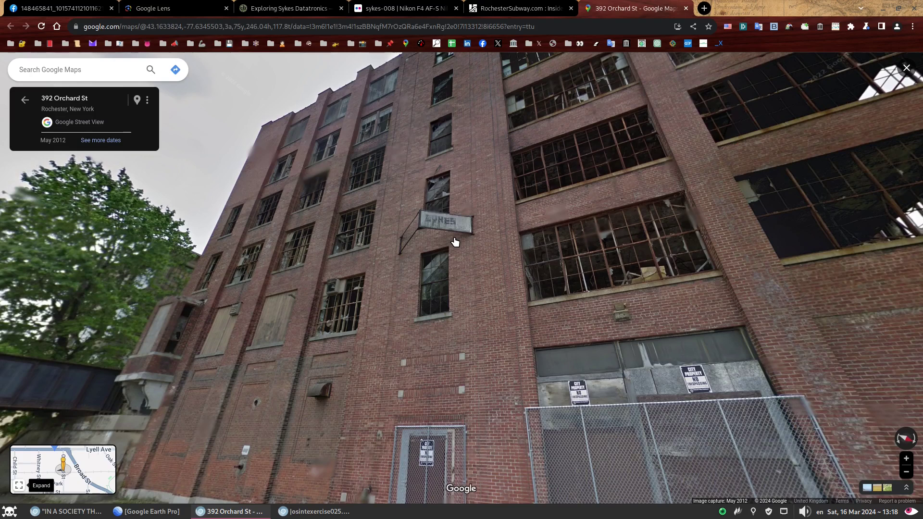
- Turn Street View toward 392 Orchard St and show its Jul 2022 imagery of the empty lot
left_click_drag(475, 159, 432, 102)
left_click(102, 141)
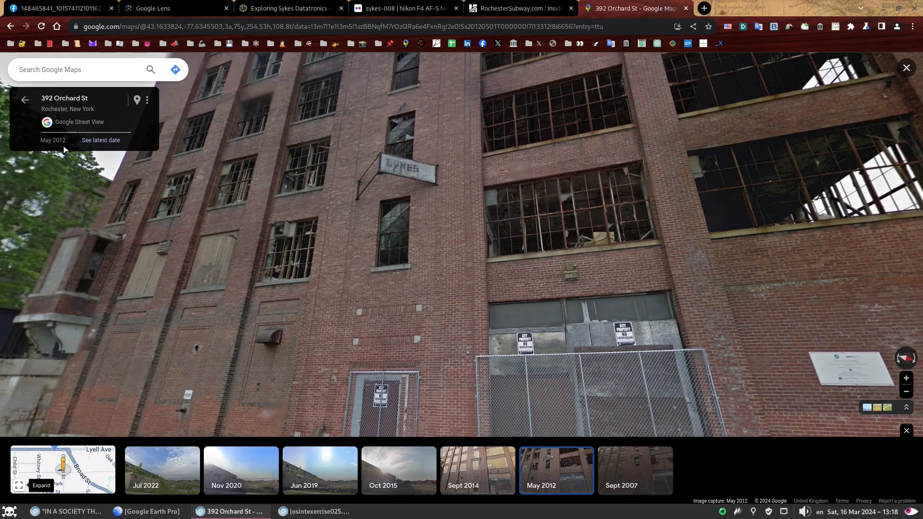
left_click(157, 481)
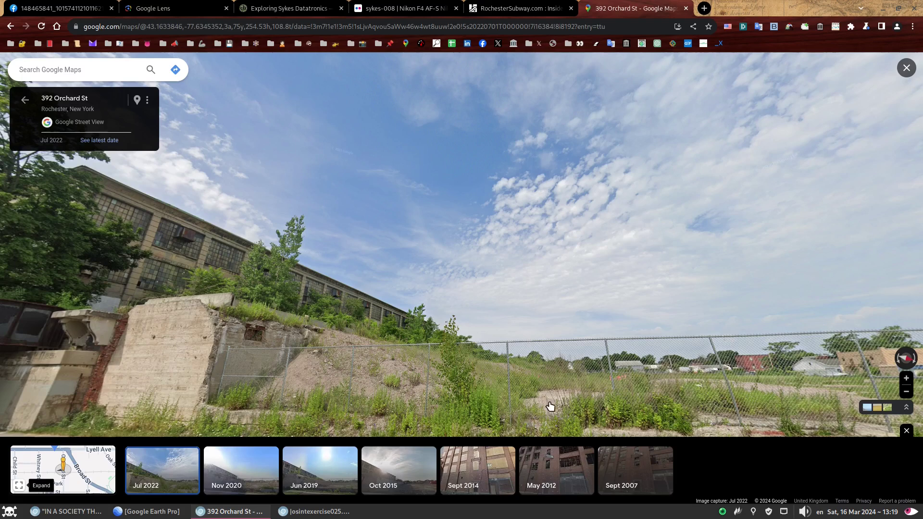
- Return to the May 2012 building imagery, tilt up to the upper floors, then revisit the Flickr photo
left_click(531, 473)
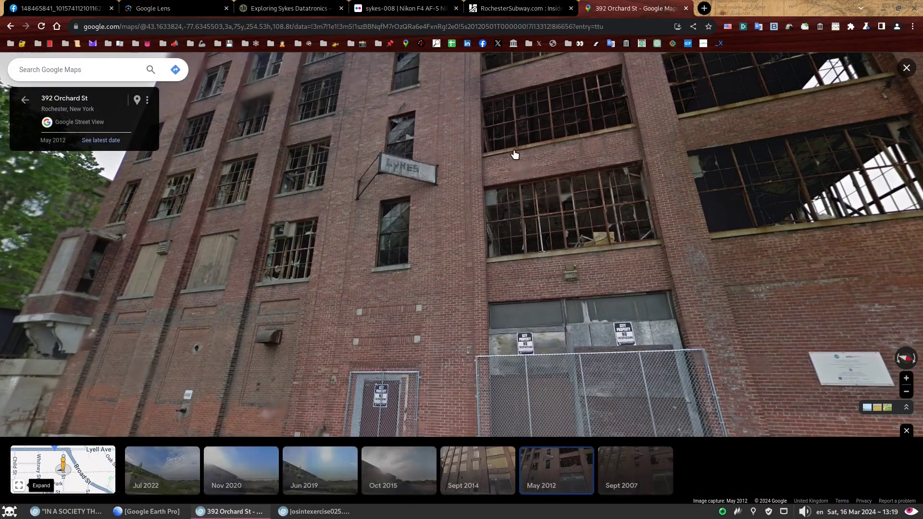
left_click_drag(513, 129, 495, 221)
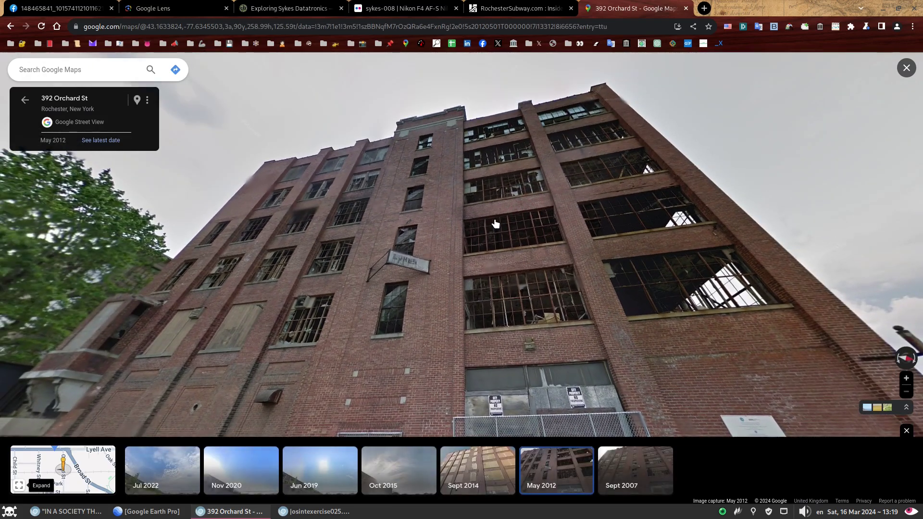
left_click(415, 9)
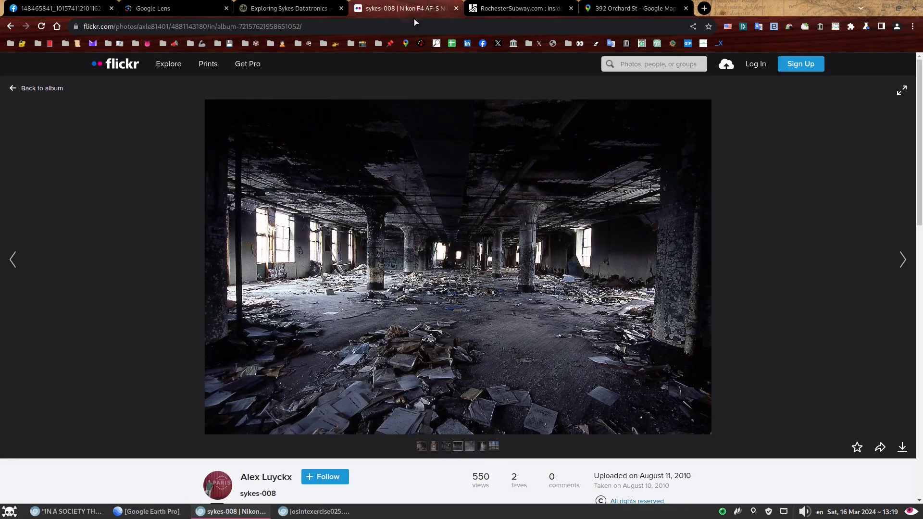
- Browse the Sykes Datatronics Flickr album and the RochesterSubway article, then return to the Orchard St Street View
left_click(25, 92)
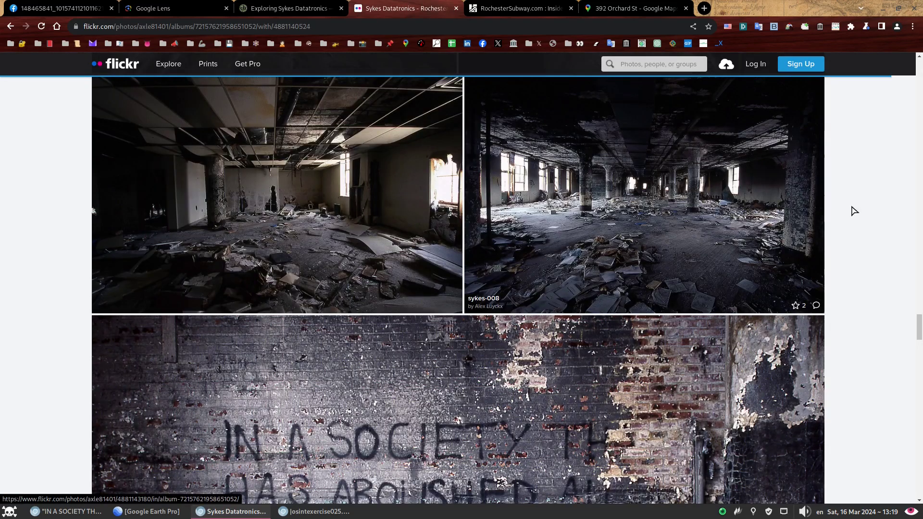
left_click(918, 262)
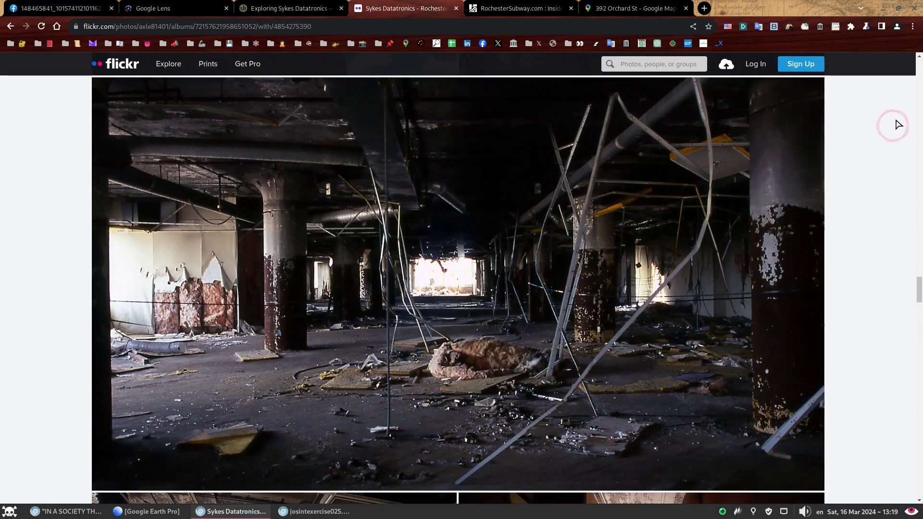
scroll(893, 145, "up", 12)
scroll(881, 202, "down", 5)
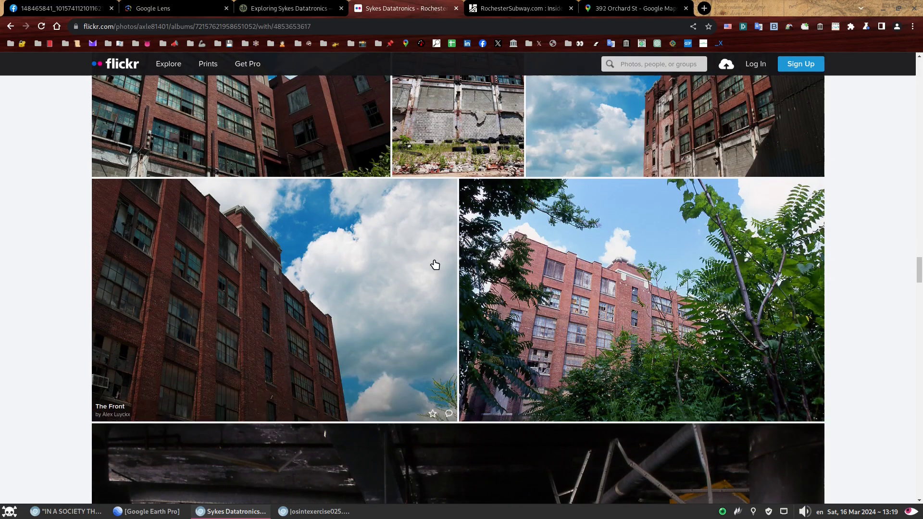
left_click(511, 5)
scroll(447, 159, "up", 3)
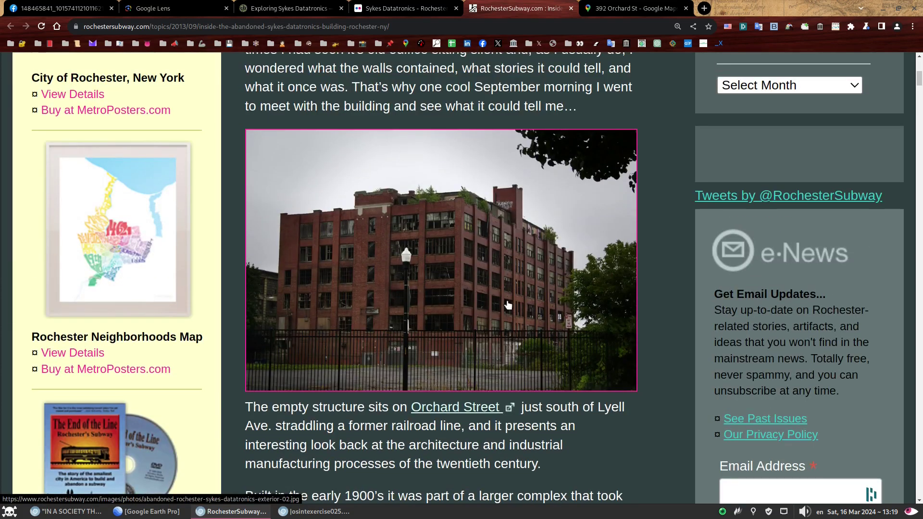
key("ctrl+Tab")
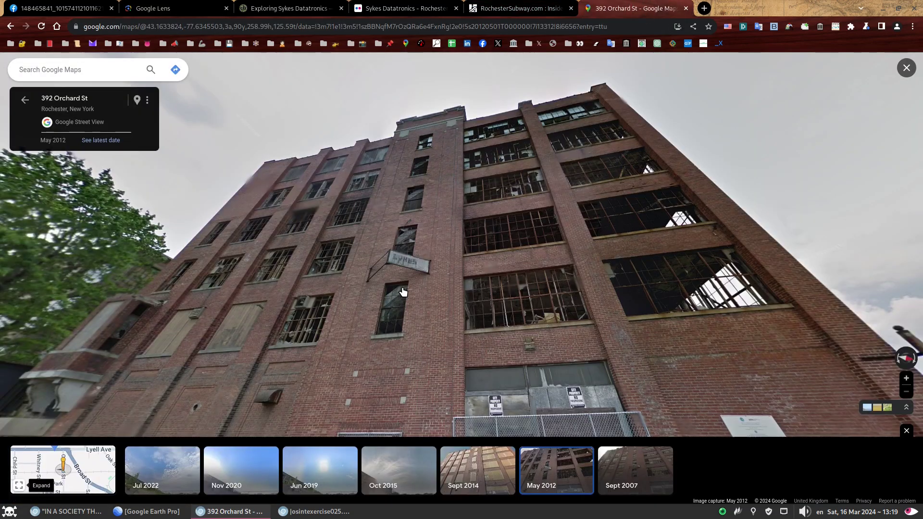
- Zoom in on the SYKES sign and back out, then exit Street View to the Rochester map
scroll(395, 272, "up", 5)
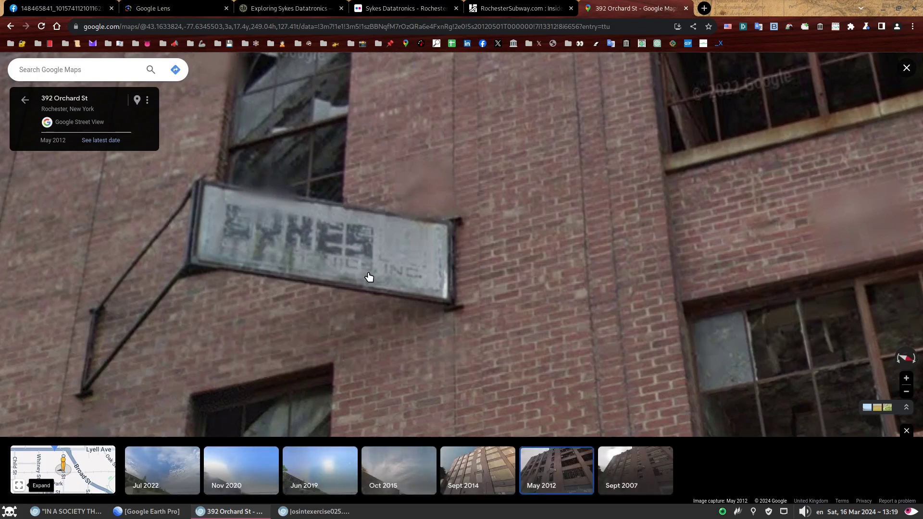
scroll(413, 274, "down", 5)
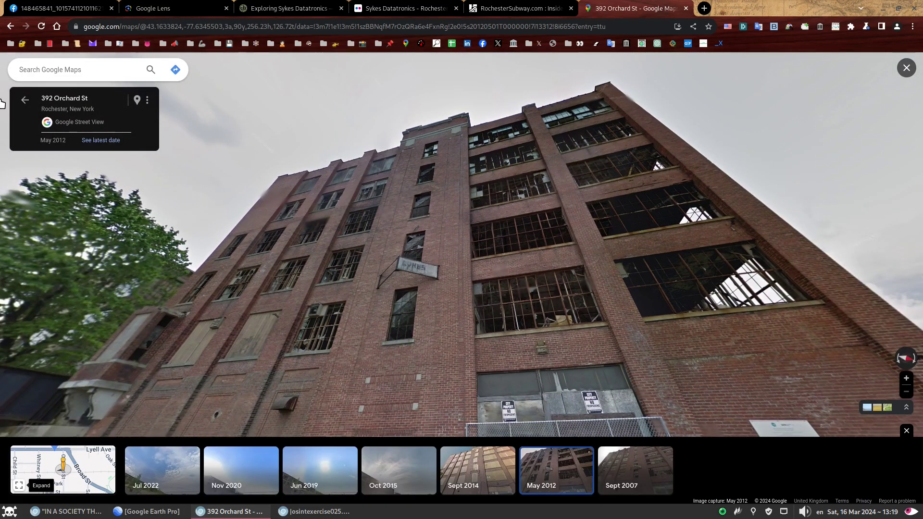
left_click(23, 101)
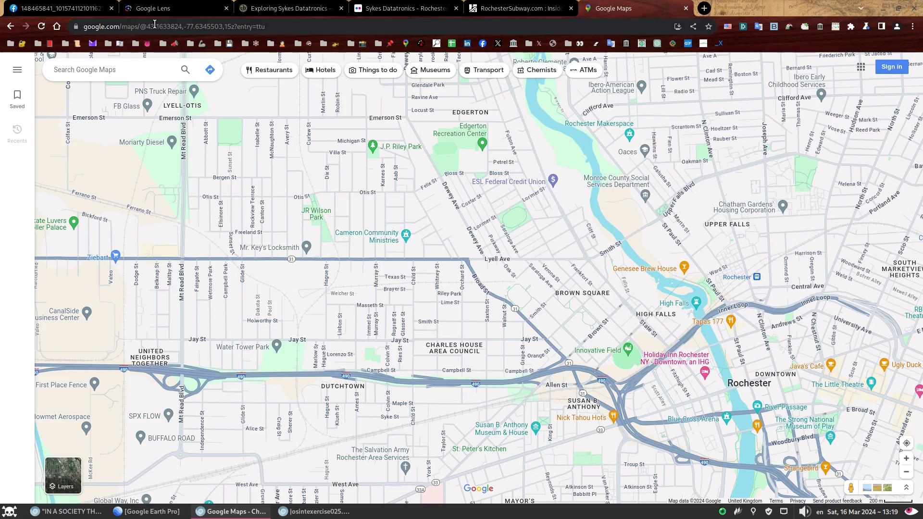
left_click_drag(146, 25, 223, 28)
key("ctrl+c")
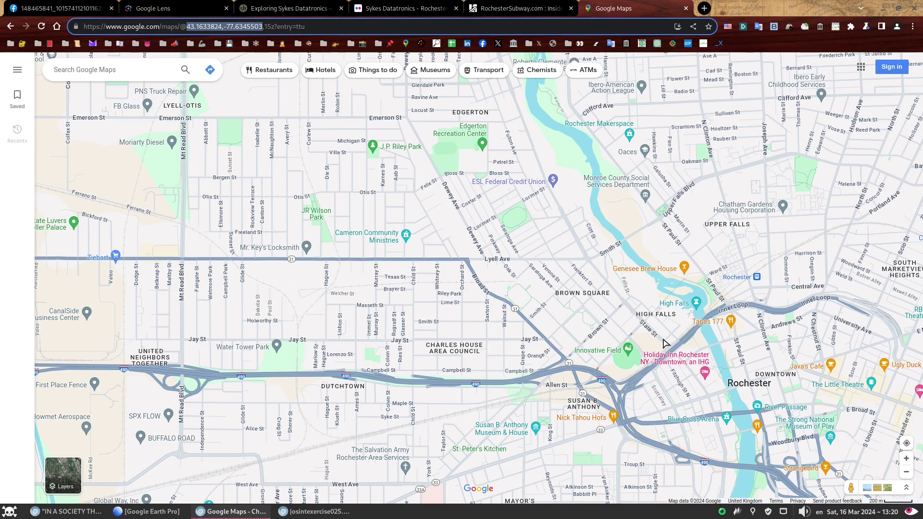
left_click(152, 69)
key("ctrl+v")
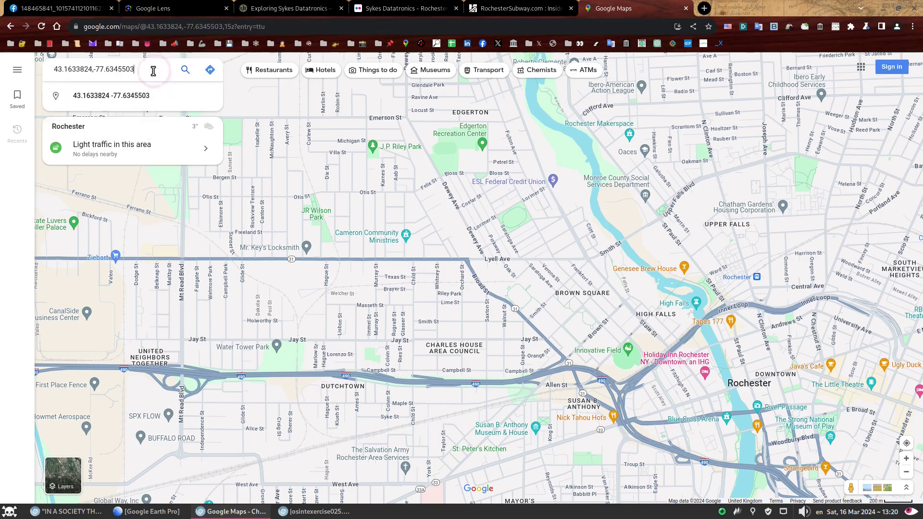
key("Return")
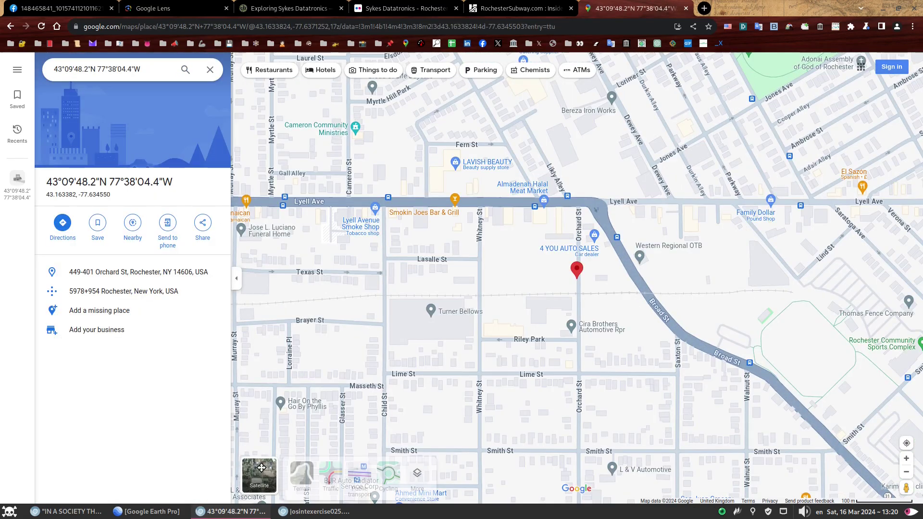
left_click(259, 475)
scroll(540, 292, "up", 5)
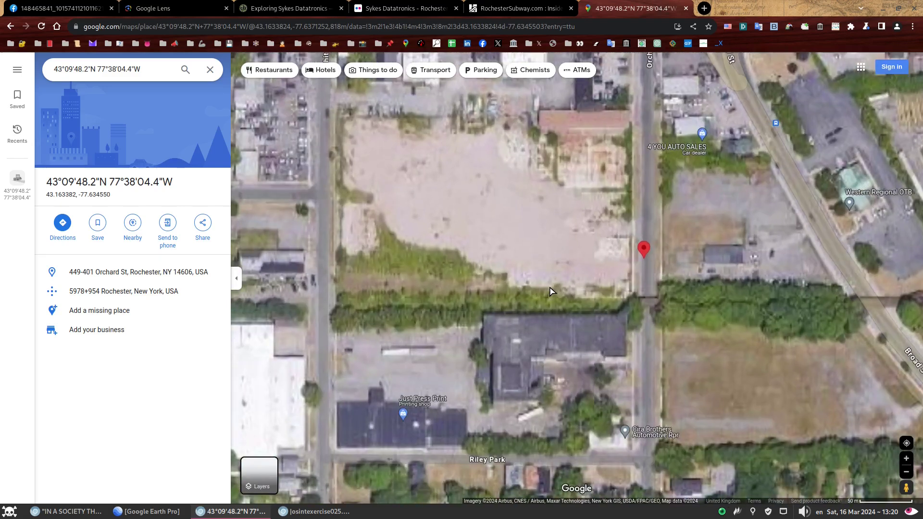
left_click_drag(607, 254, 555, 339)
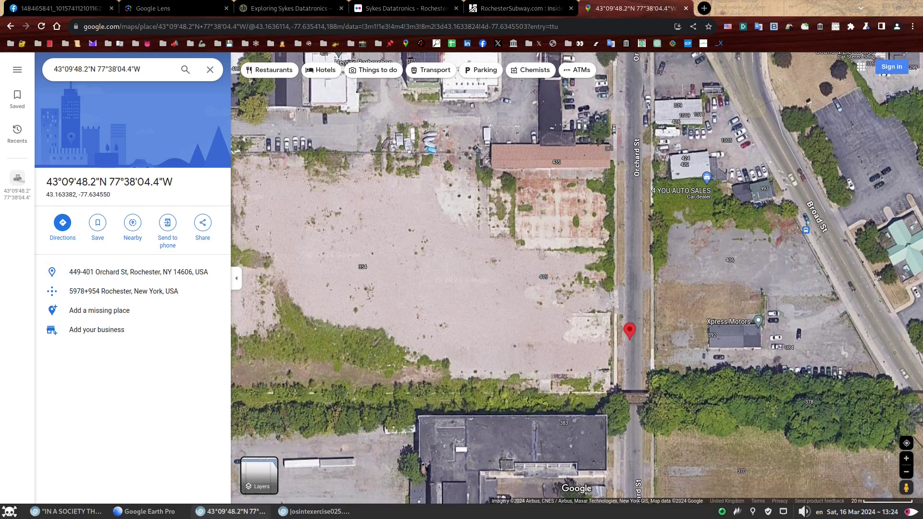
- Search the same Orchard St coordinates in Google Earth Pro
left_click(144, 511)
left_click(29, 45)
type("43.163382, -77.634550")
left_click(83, 46)
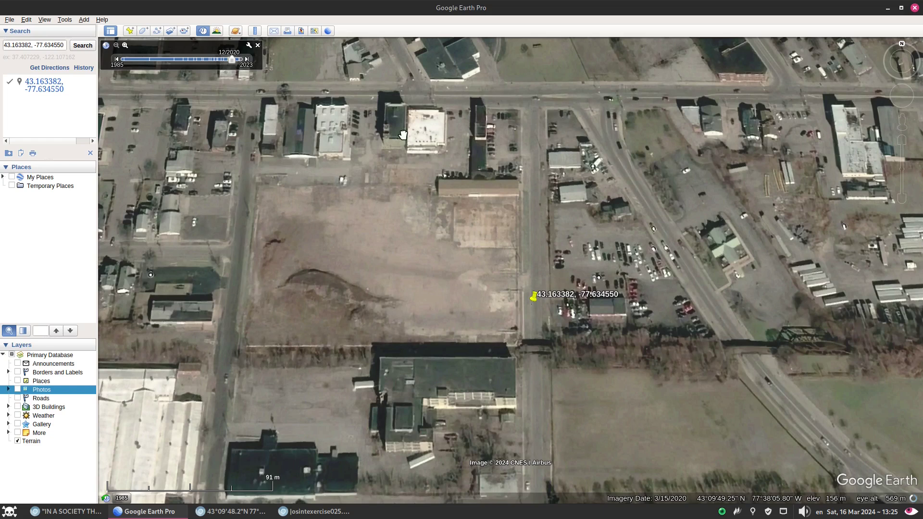
- Step historical imagery from 2011 through May 2015, settling on the 6/22/2014 view of the building
left_click(202, 31)
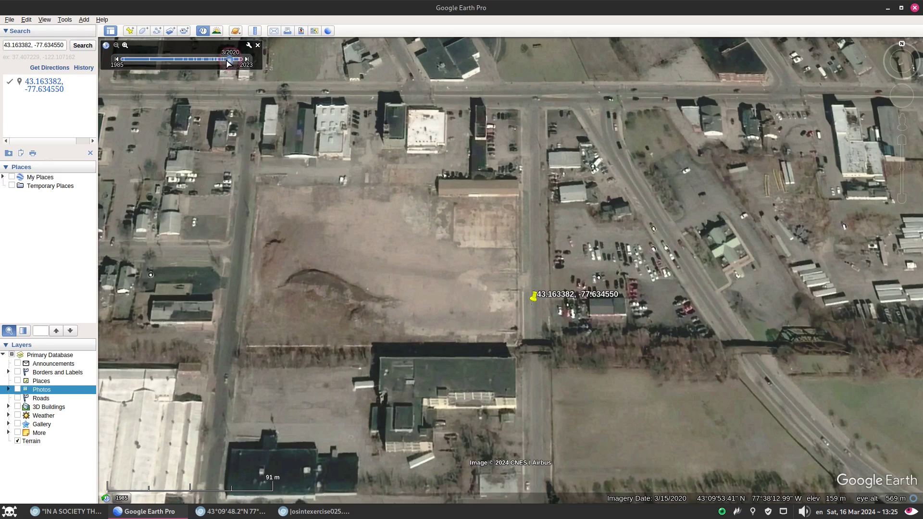
left_click_drag(216, 63, 207, 63)
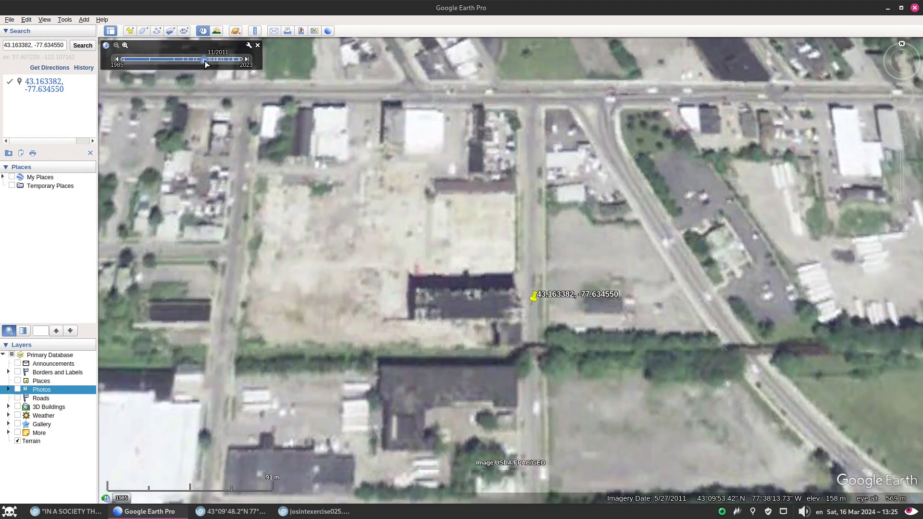
left_click(245, 60)
left_click_drag(527, 288, 528, 269)
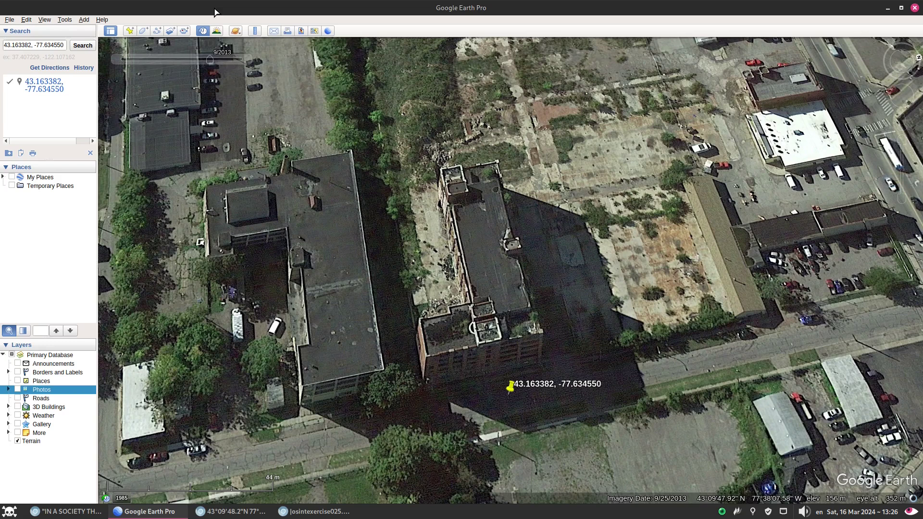
left_click(246, 60)
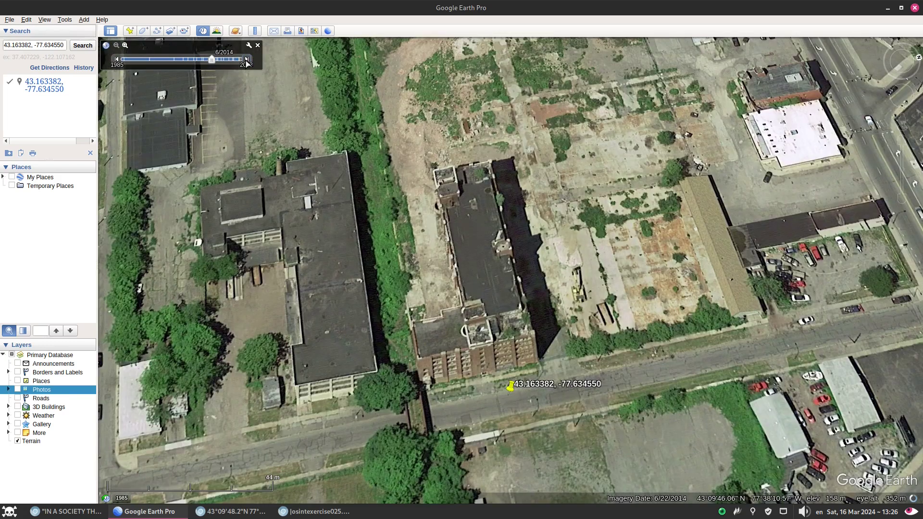
left_click(245, 59)
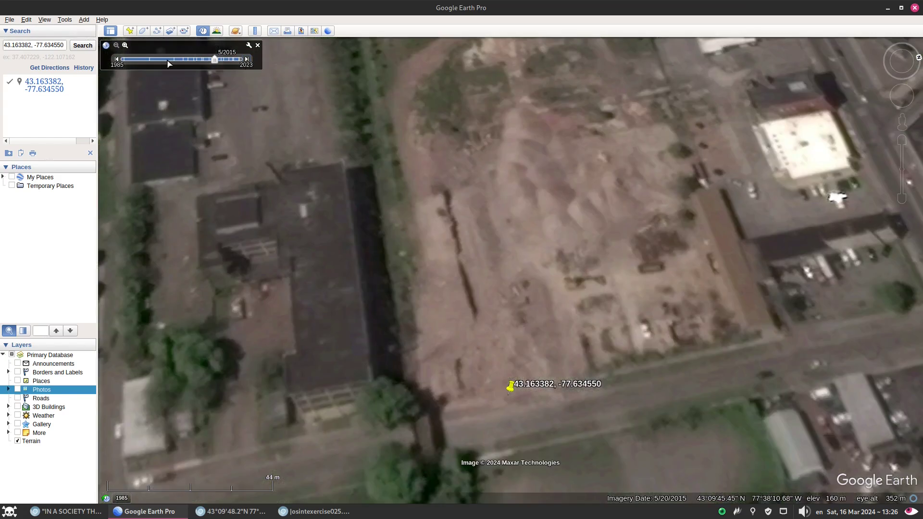
left_click(116, 59)
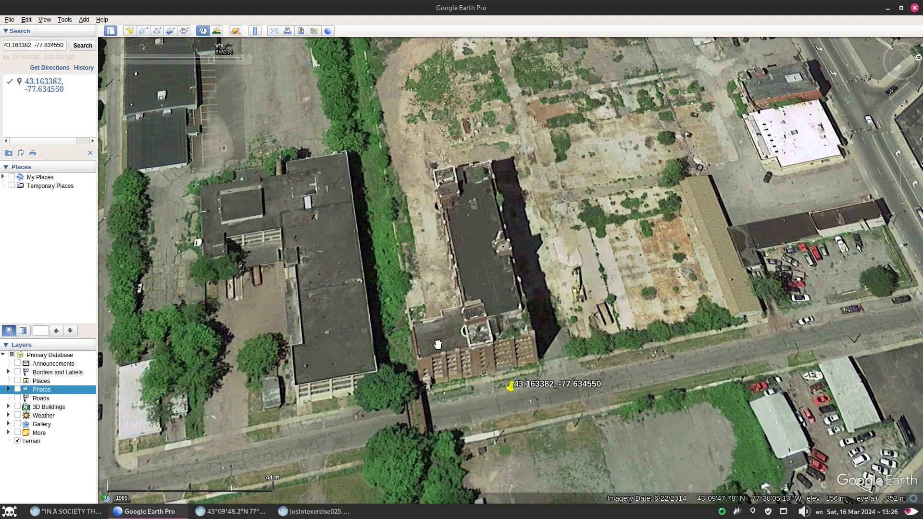